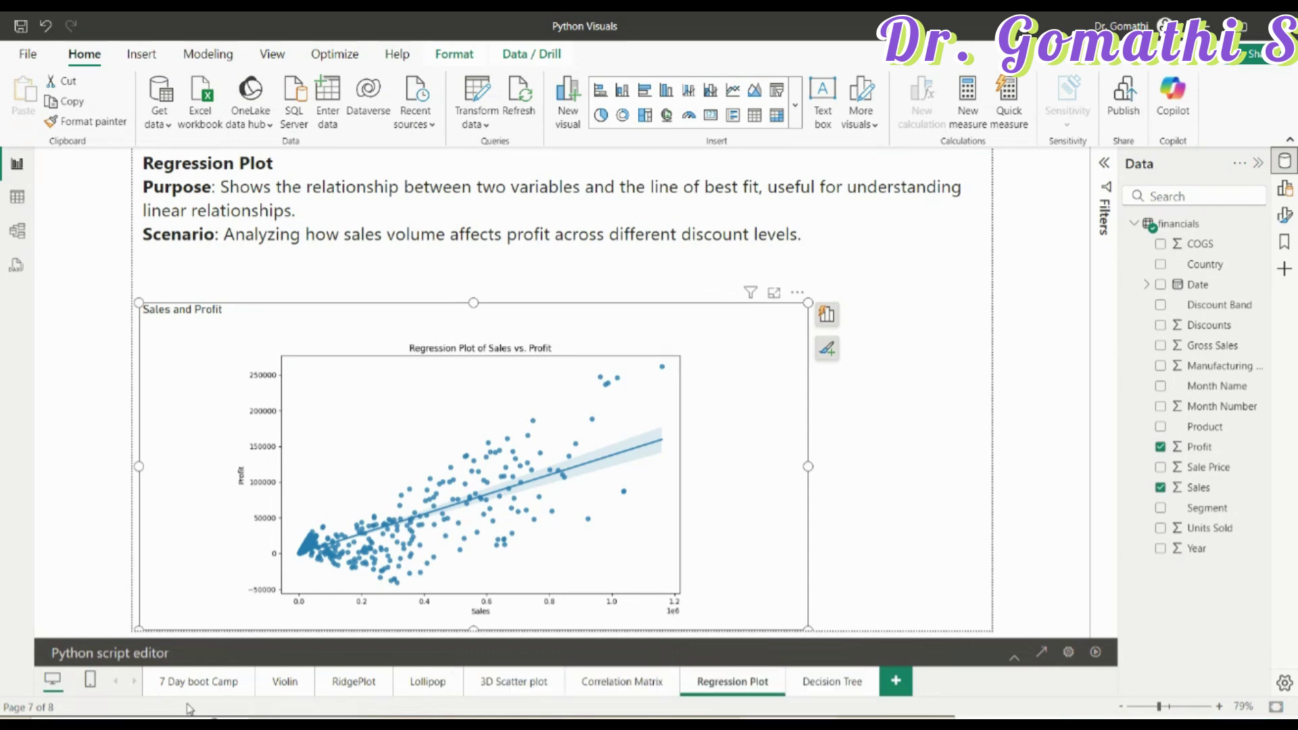
Browse the Violin, RidgePlot and Lollipop report pages, mark up their page names on screen, and return to the Regression Plot page
{"action": "left_click", "coordinate": [285, 684]}
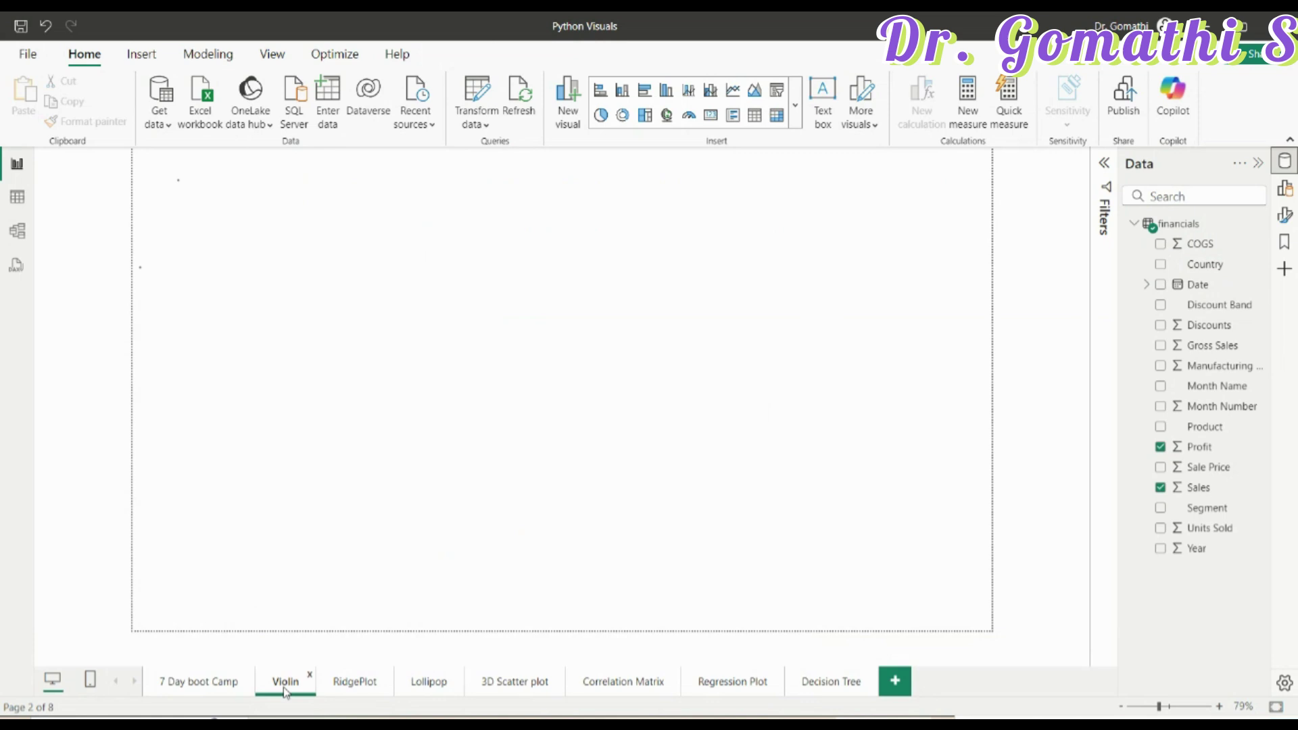
{"action": "left_click", "coordinate": [376, 684]}
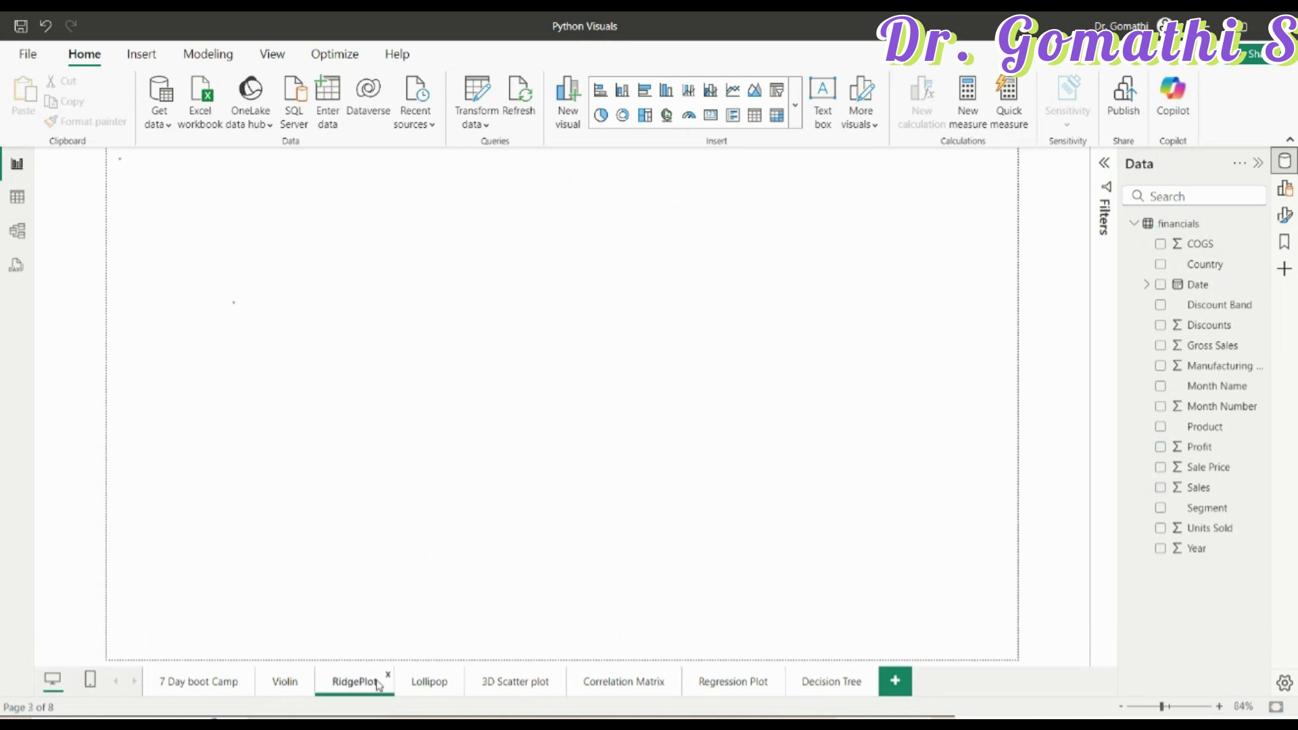
{"action": "left_click", "coordinate": [429, 685]}
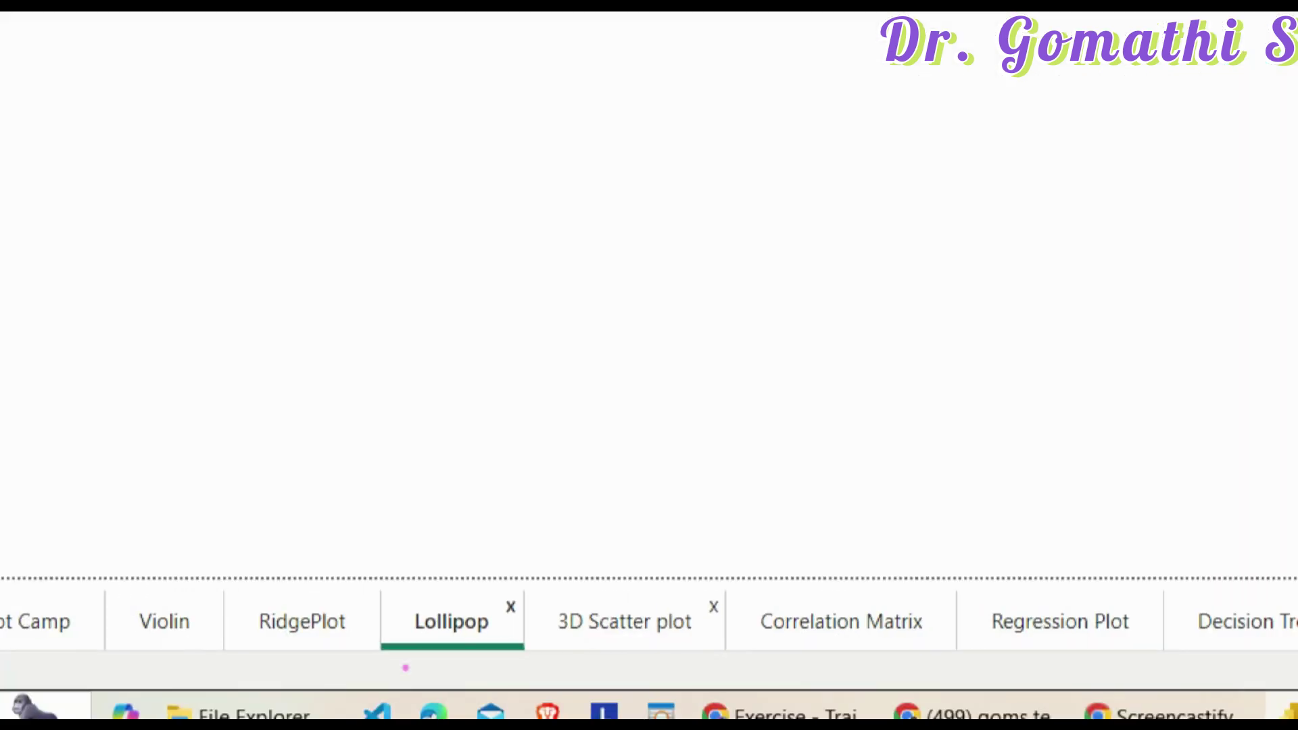
{"action": "mouse_move", "coordinate": [200, 581]}
{"action": "left_mouse_down"}
{"action": "mouse_move", "coordinate": [203, 662]}
{"action": "mouse_move", "coordinate": [328, 595]}
{"action": "mouse_move", "coordinate": [447, 633]}
{"action": "left_mouse_up"}
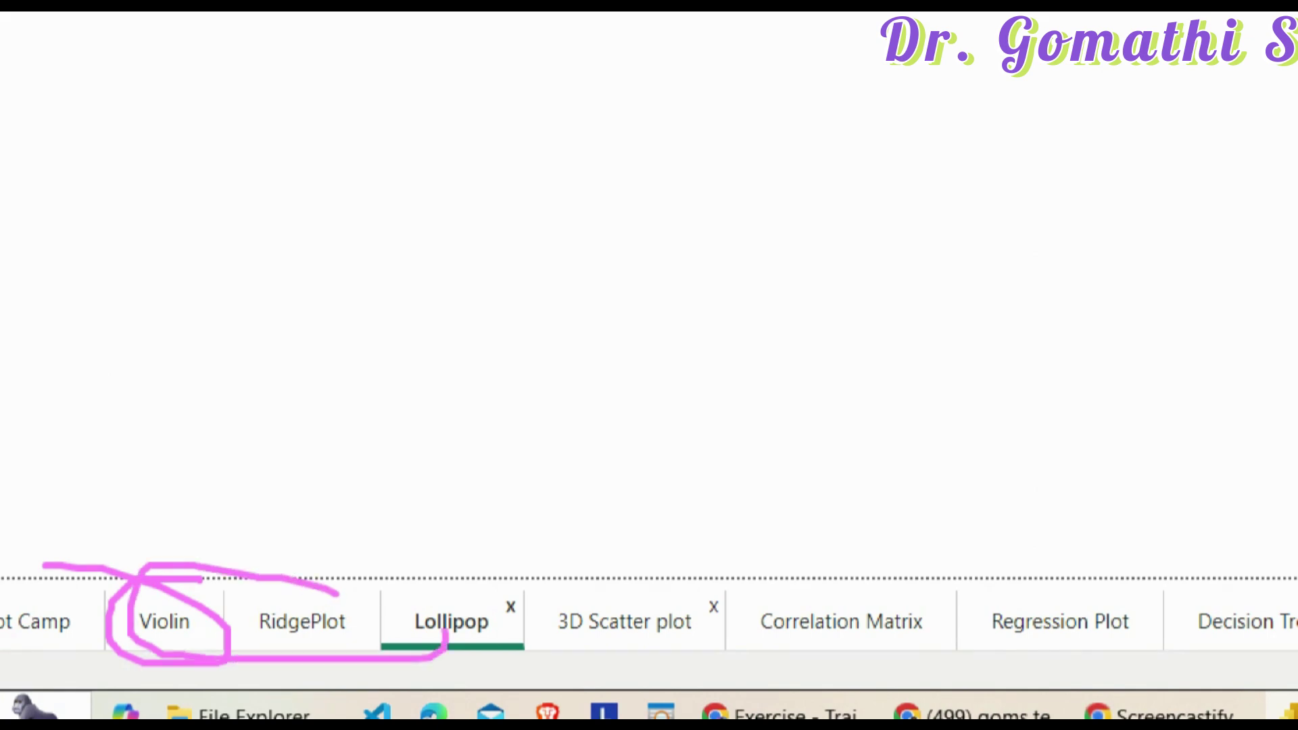
{"action": "mouse_move", "coordinate": [148, 546]}
{"action": "left_mouse_down"}
{"action": "mouse_move", "coordinate": [517, 571]}
{"action": "mouse_move", "coordinate": [501, 594]}
{"action": "mouse_move", "coordinate": [399, 580]}
{"action": "left_mouse_up"}
{"action": "mouse_move", "coordinate": [822, 575]}
{"action": "left_mouse_down"}
{"action": "mouse_move", "coordinate": [534, 591]}
{"action": "mouse_move", "coordinate": [778, 649]}
{"action": "mouse_move", "coordinate": [717, 595]}
{"action": "left_mouse_up"}
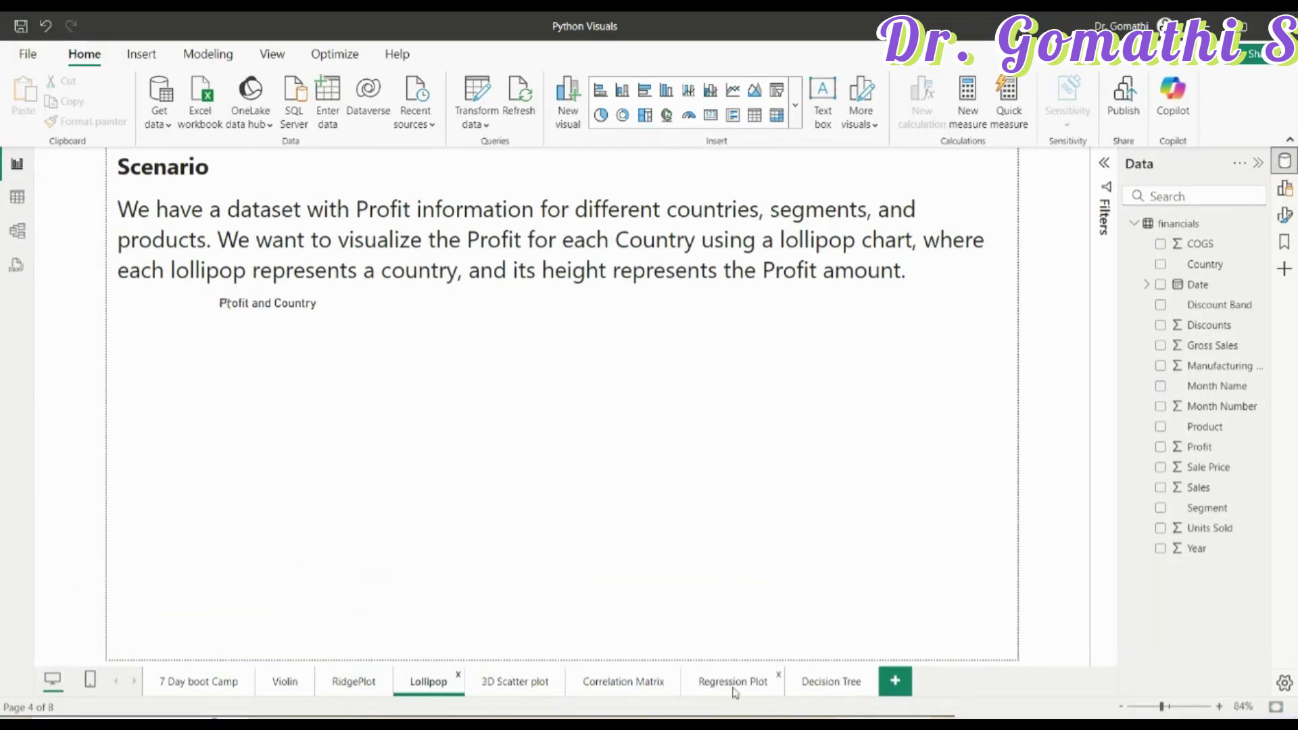
{"action": "left_click", "coordinate": [735, 690]}
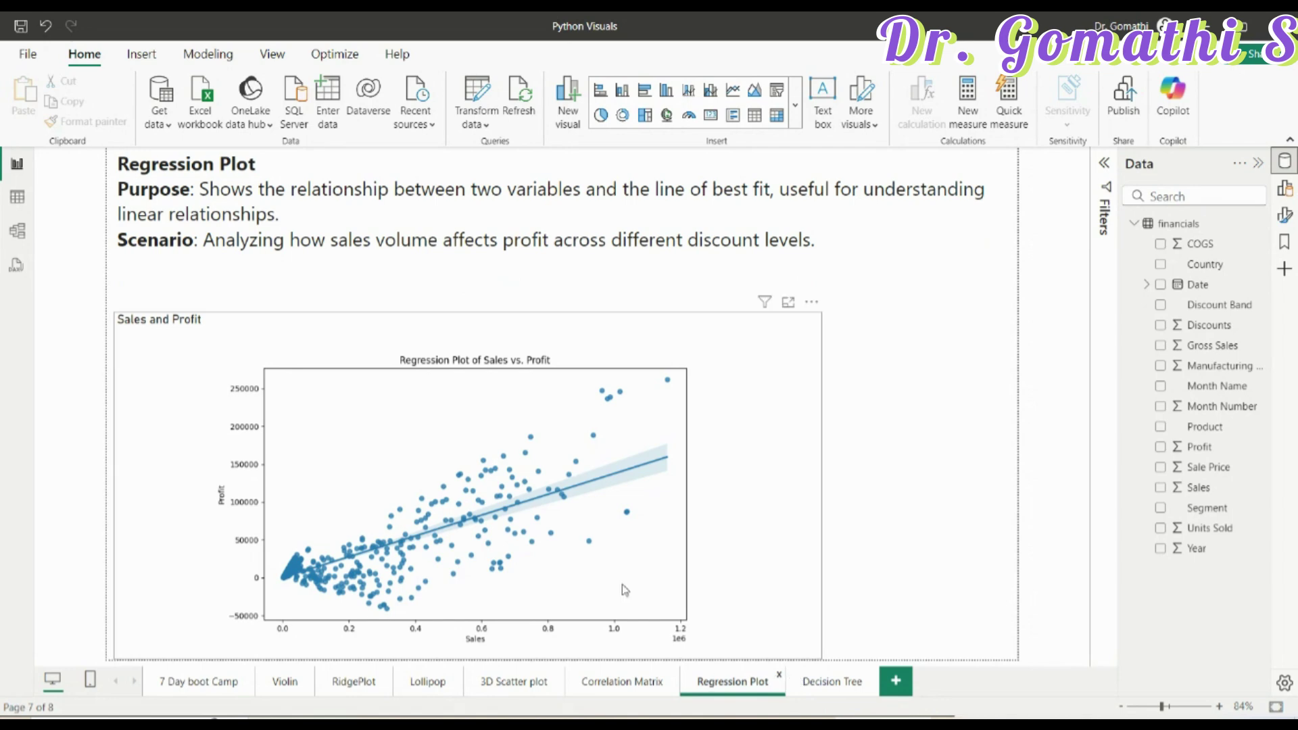
{"action": "left_click", "coordinate": [804, 348]}
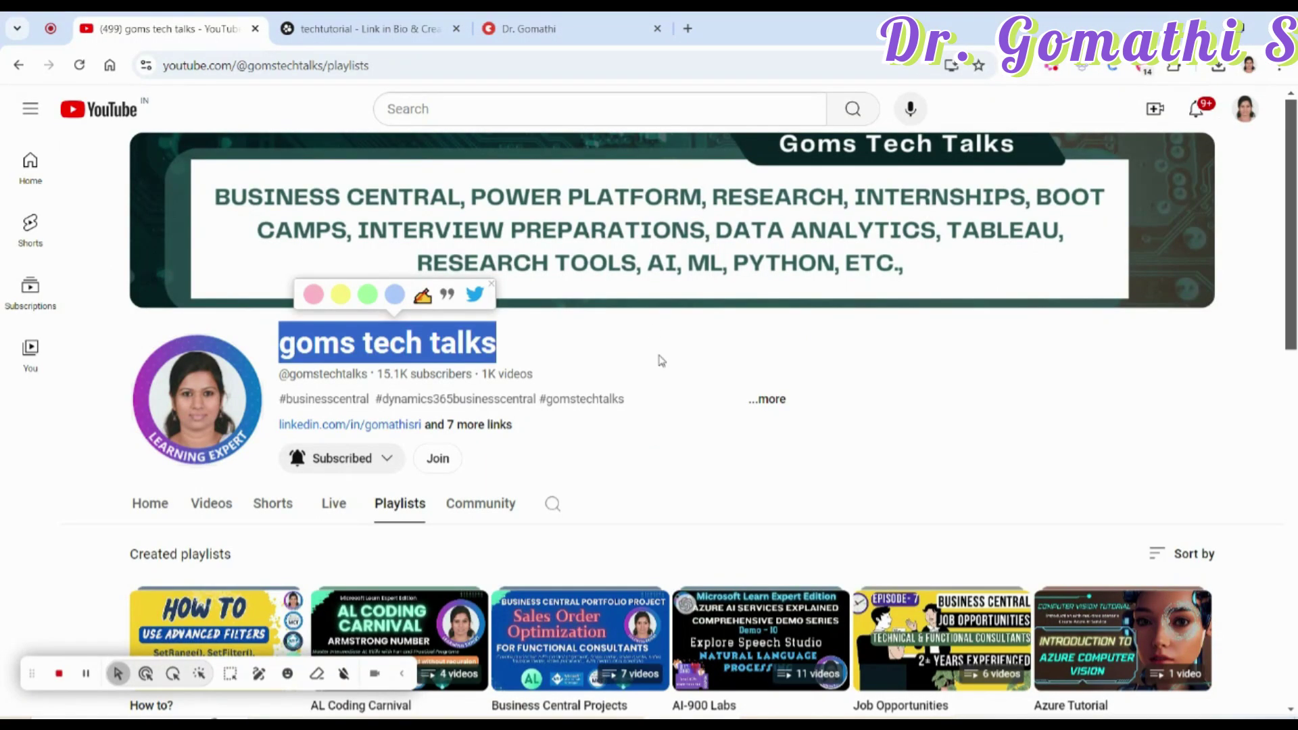
In the browser, highlight the goms tech talks channel name on YouTube and look through its playlists down to the Power BI ones
{"action": "left_click", "coordinate": [658, 362]}
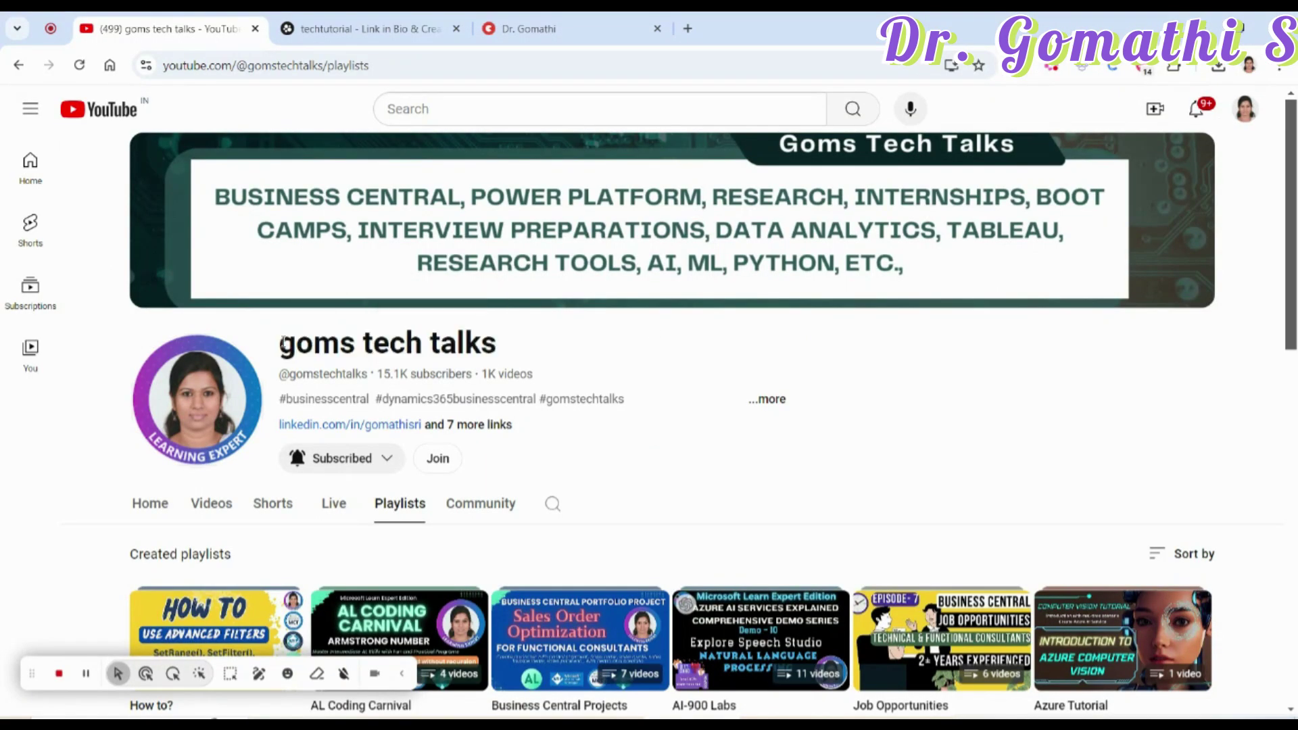
{"action": "mouse_move", "coordinate": [268, 345]}
{"action": "left_mouse_down"}
{"action": "mouse_move", "coordinate": [487, 346]}
{"action": "mouse_move", "coordinate": [565, 371]}
{"action": "left_mouse_up"}
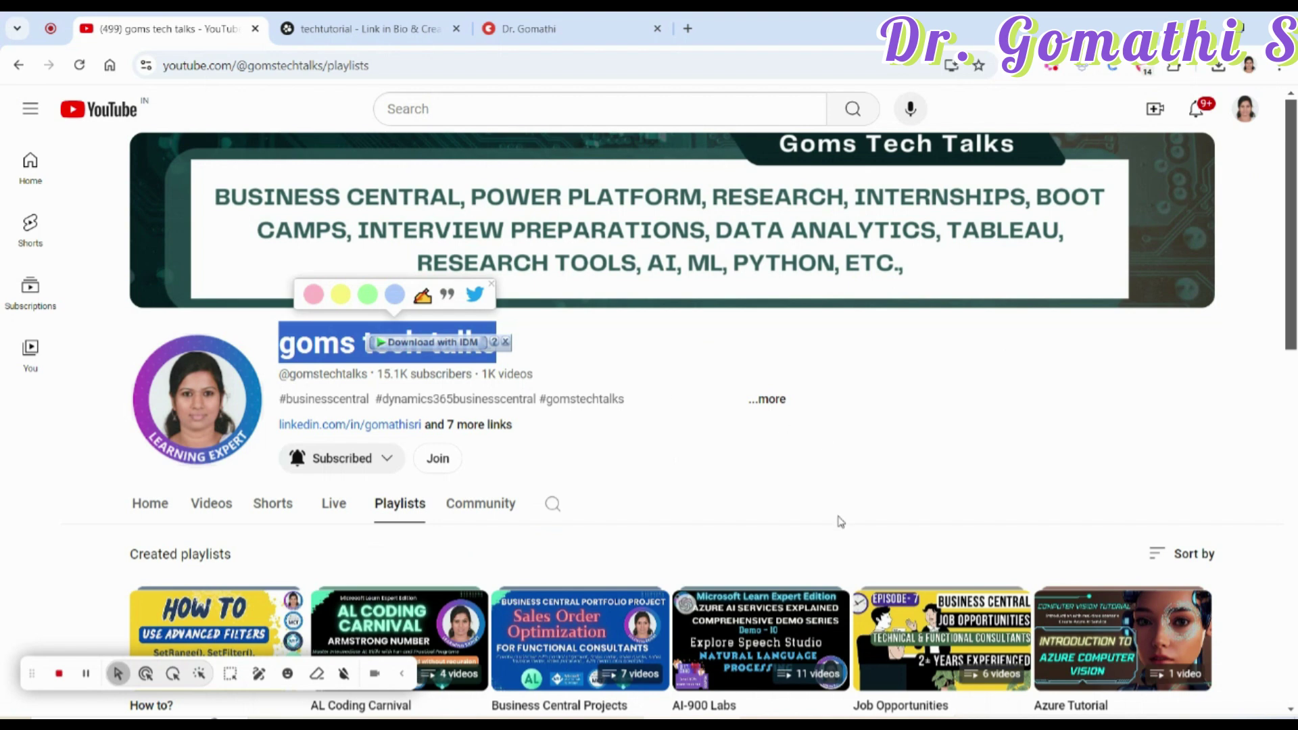
{"action": "left_click", "coordinate": [604, 453]}
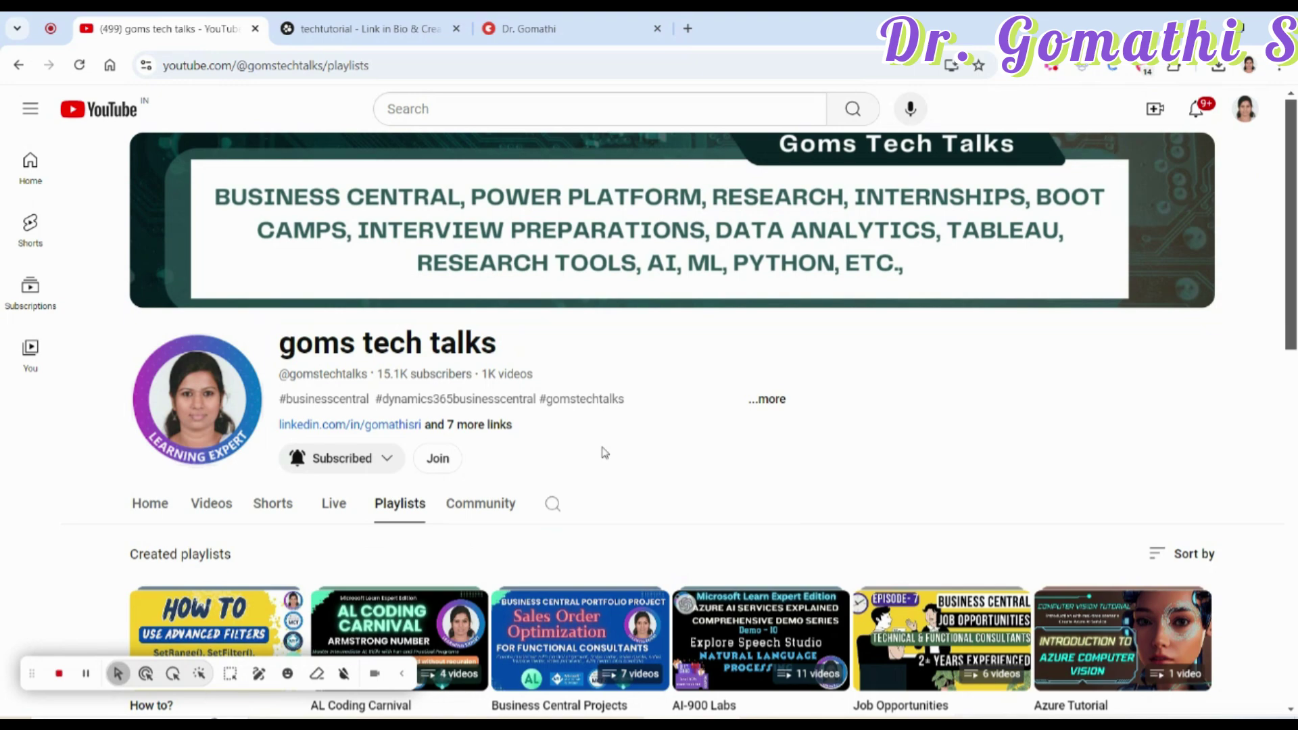
{"action": "scroll", "coordinate": [604, 453], "scroll_direction": "down", "scroll_amount": 5}
{"action": "scroll", "coordinate": [552, 477], "scroll_direction": "up", "scroll_amount": 5}
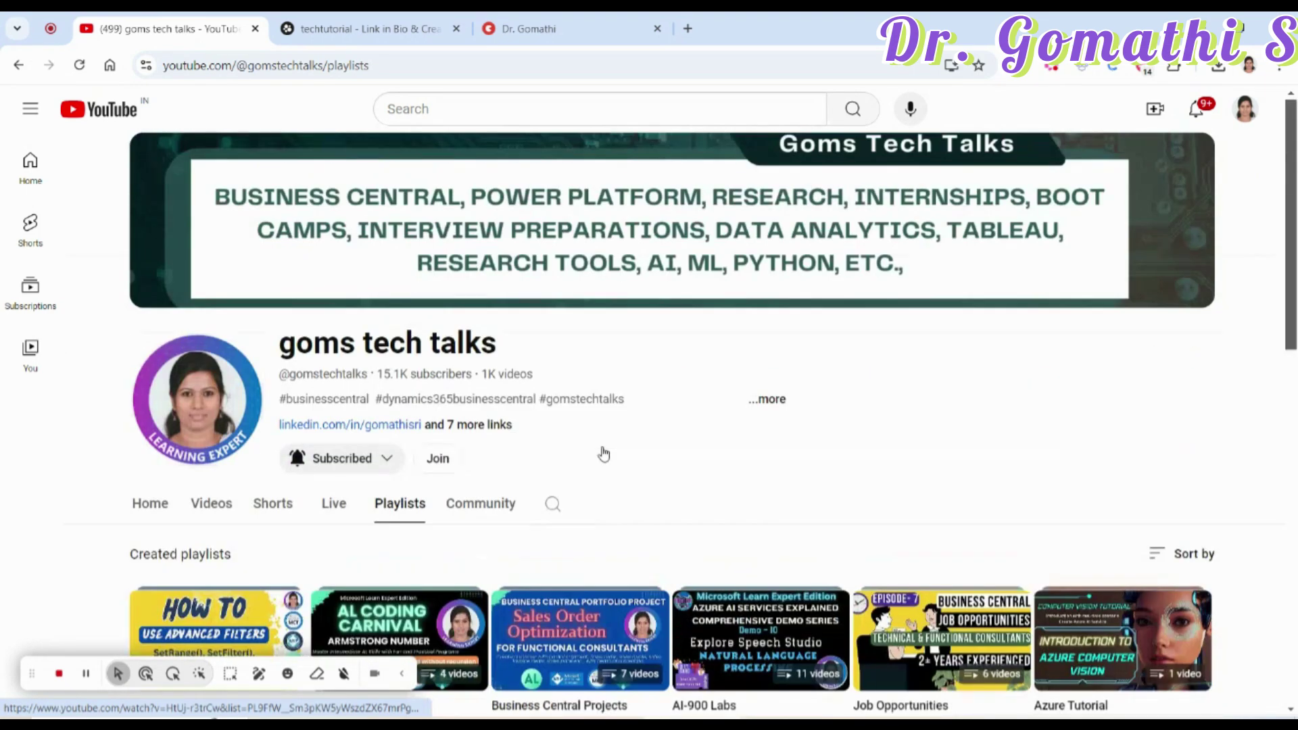
{"action": "scroll", "coordinate": [604, 454], "scroll_direction": "down", "scroll_amount": 15}
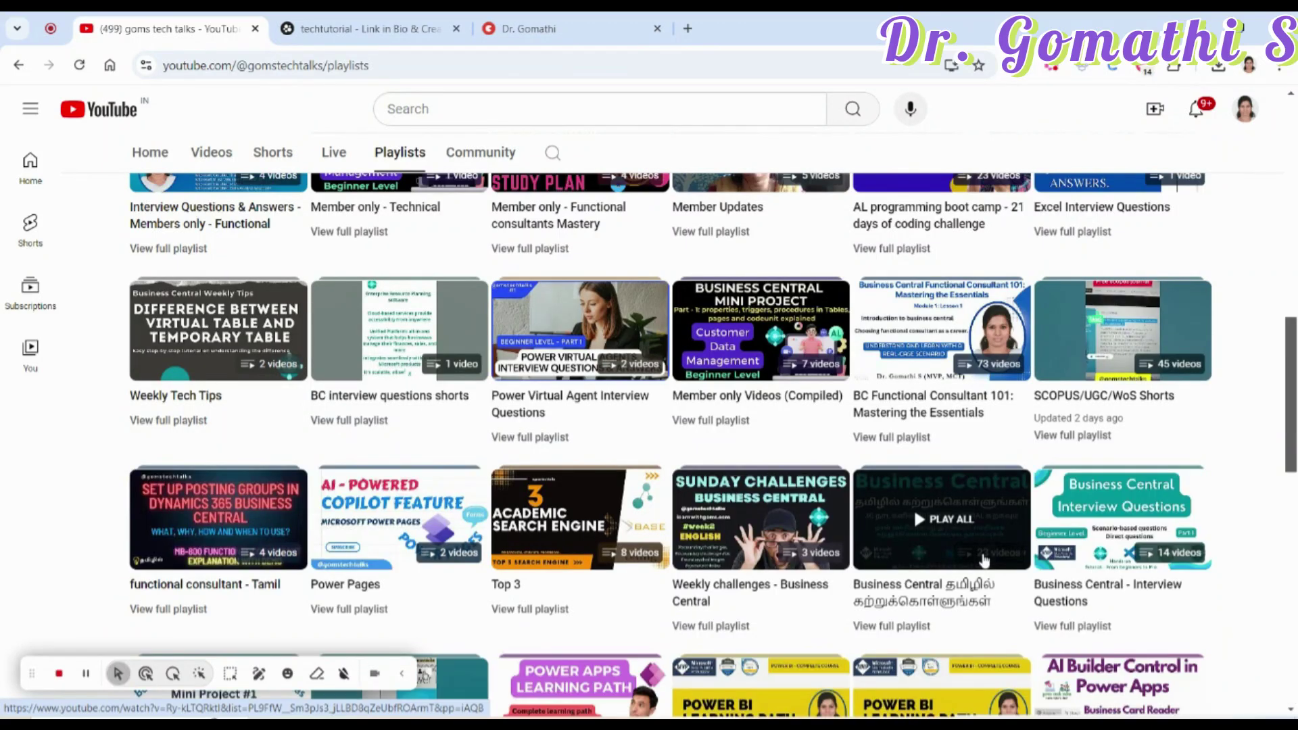
{"action": "scroll", "coordinate": [984, 561], "scroll_direction": "down", "scroll_amount": 6}
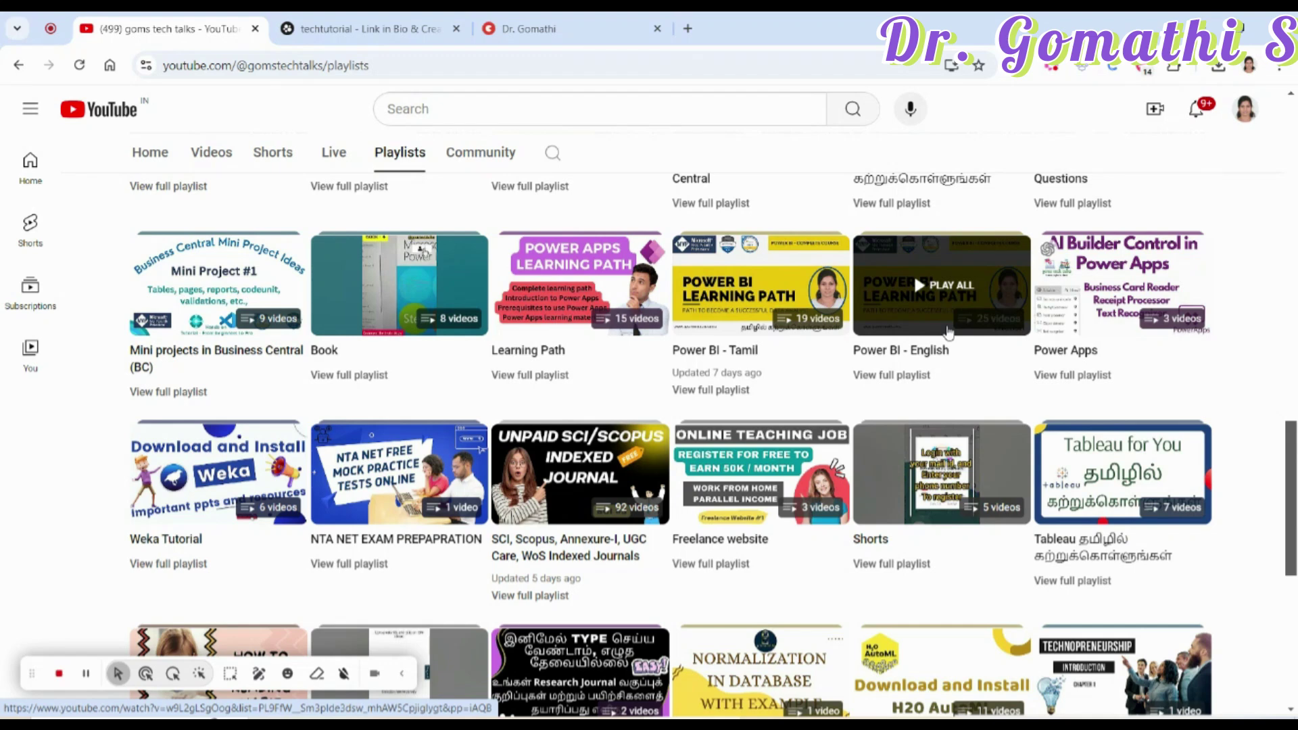
View the techtutorial Beacons store page and look through the consulting services offered on the Topmate page
{"action": "left_click", "coordinate": [324, 19]}
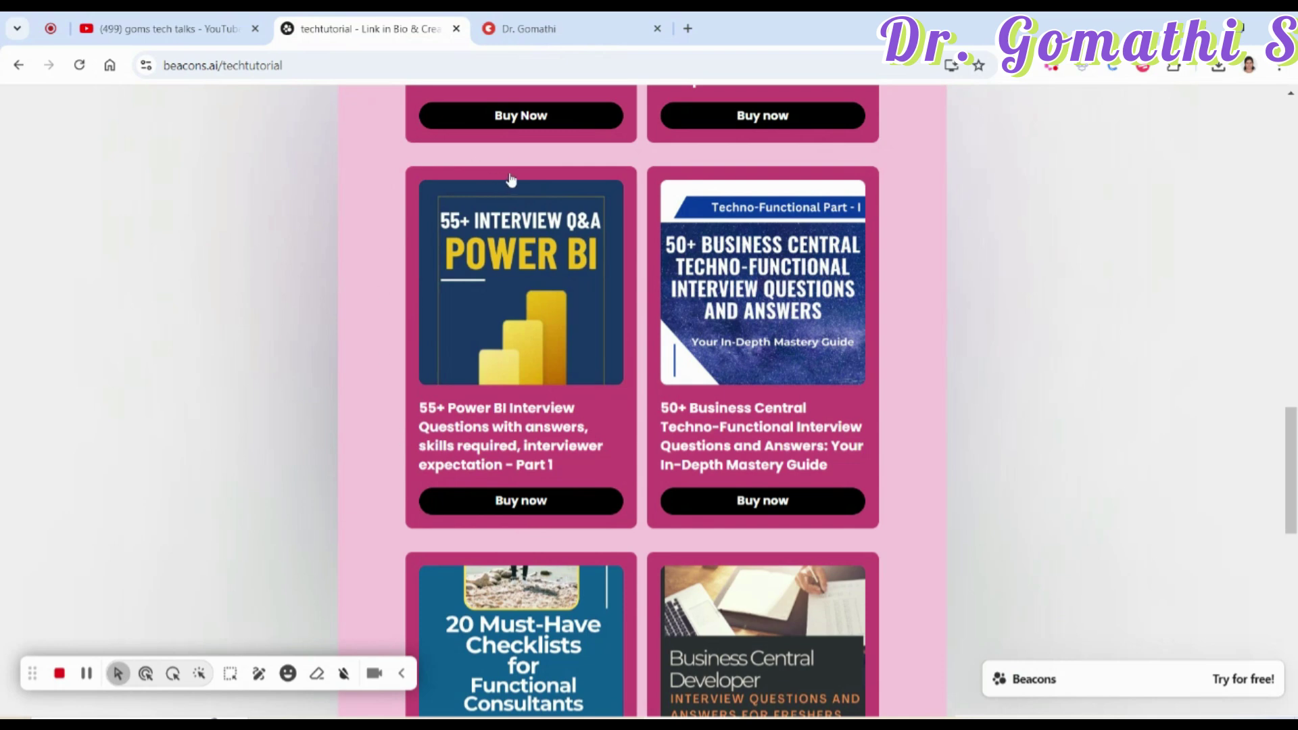
{"action": "left_click", "coordinate": [553, 19]}
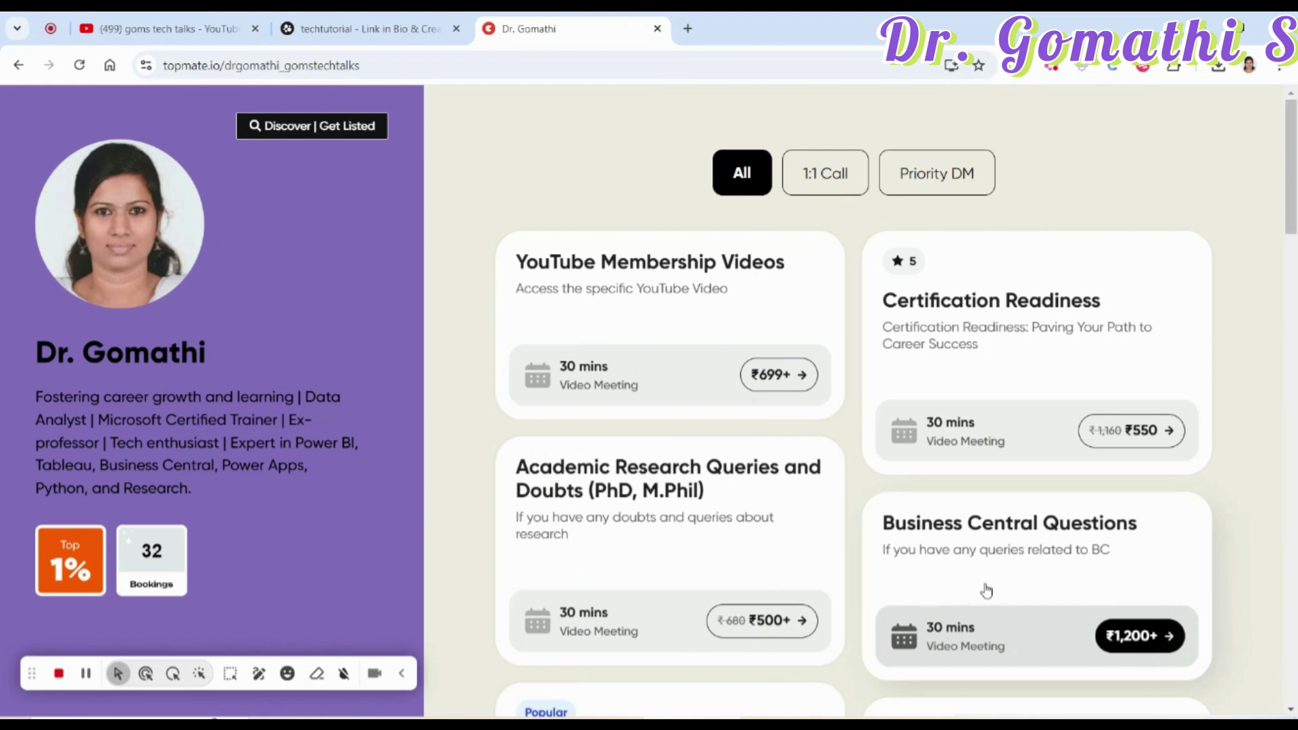
{"action": "scroll", "coordinate": [987, 591], "scroll_direction": "down", "scroll_amount": 15}
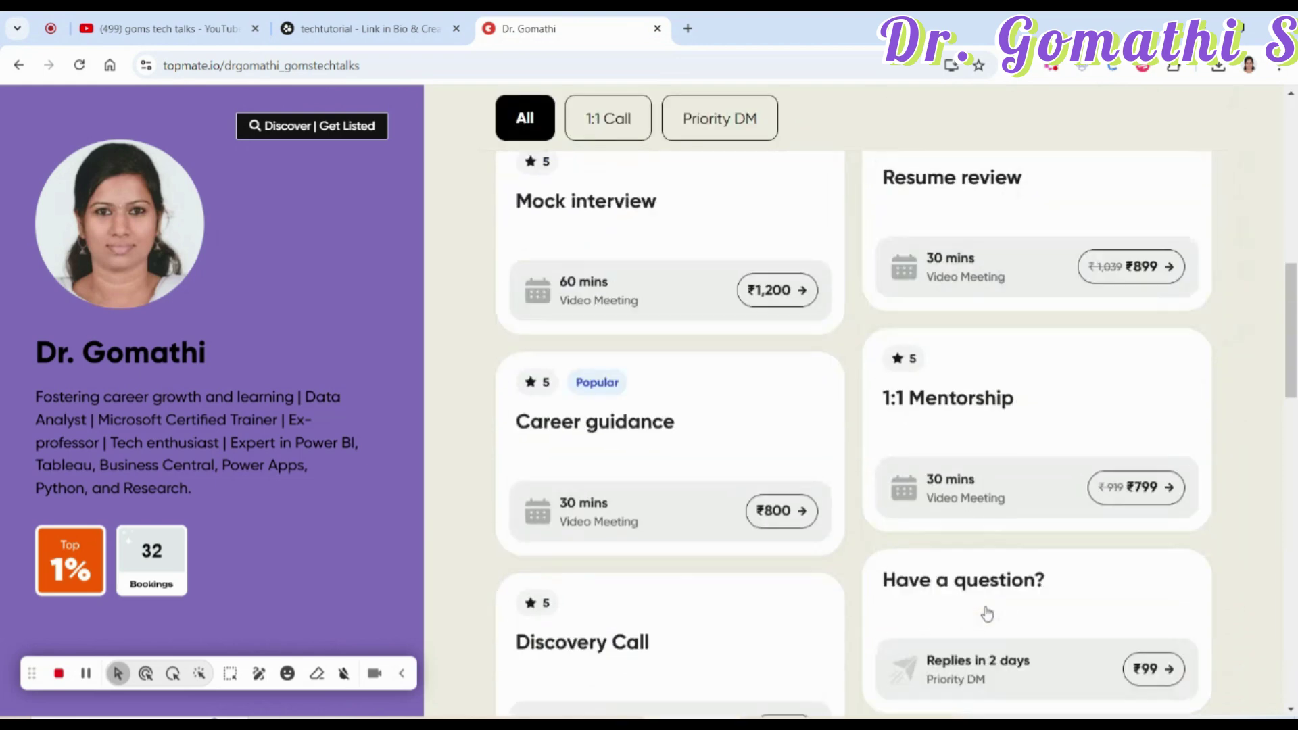
{"action": "scroll", "coordinate": [987, 612], "scroll_direction": "up", "scroll_amount": 5}
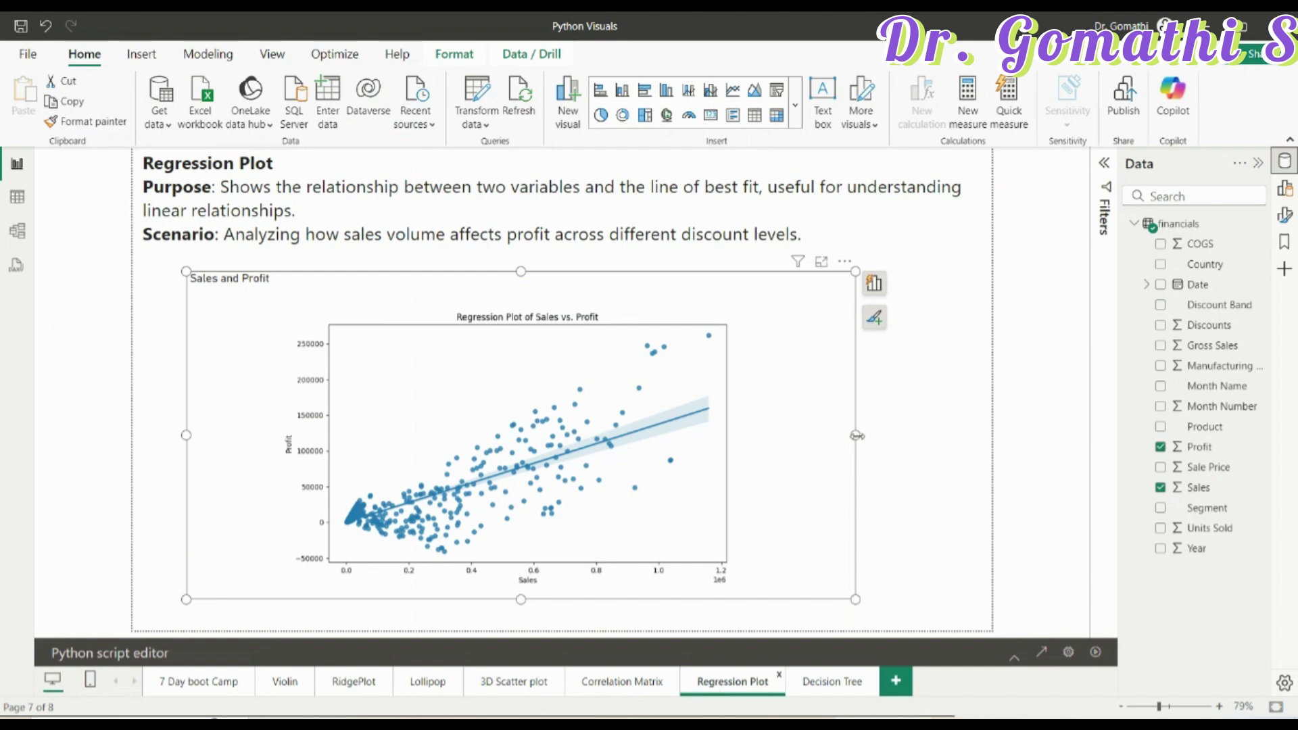
Switch to Power BI Desktop, add a new blank page to the report, and go back to the Regression Plot page
{"action": "left_click", "coordinate": [891, 683]}
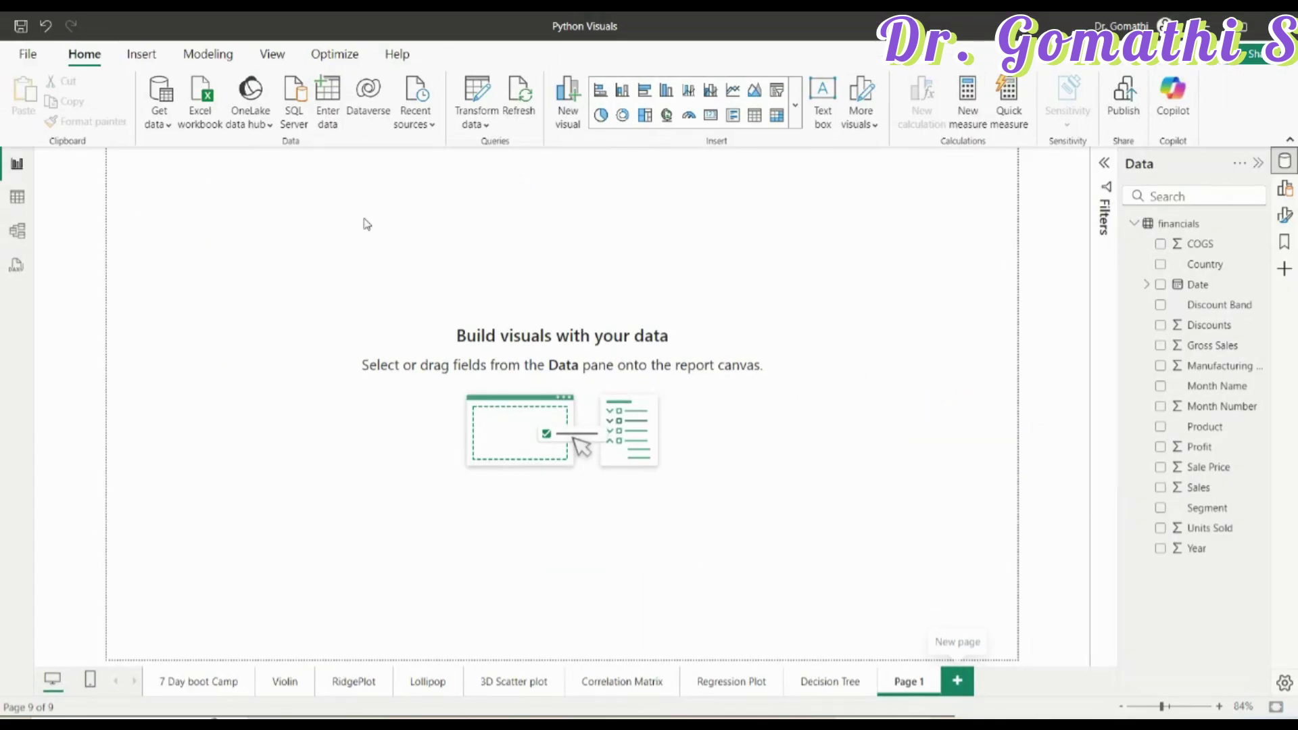
{"action": "left_click", "coordinate": [692, 683]}
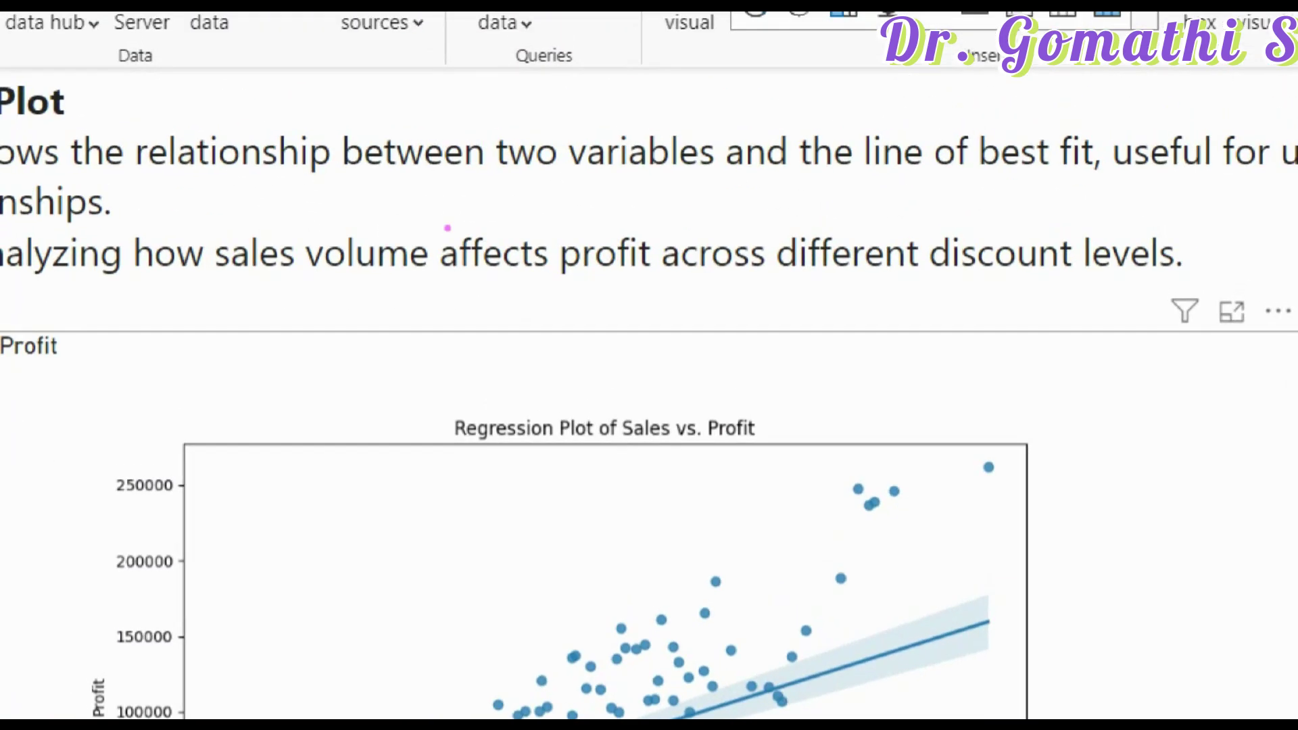
Zoom in on the Regression Plot page, underline the key phrases of its purpose and scenario text, and trace the plot's regression line
{"action": "left_click_drag", "start_coordinate": [170, 296], "coordinate": [305, 295]}
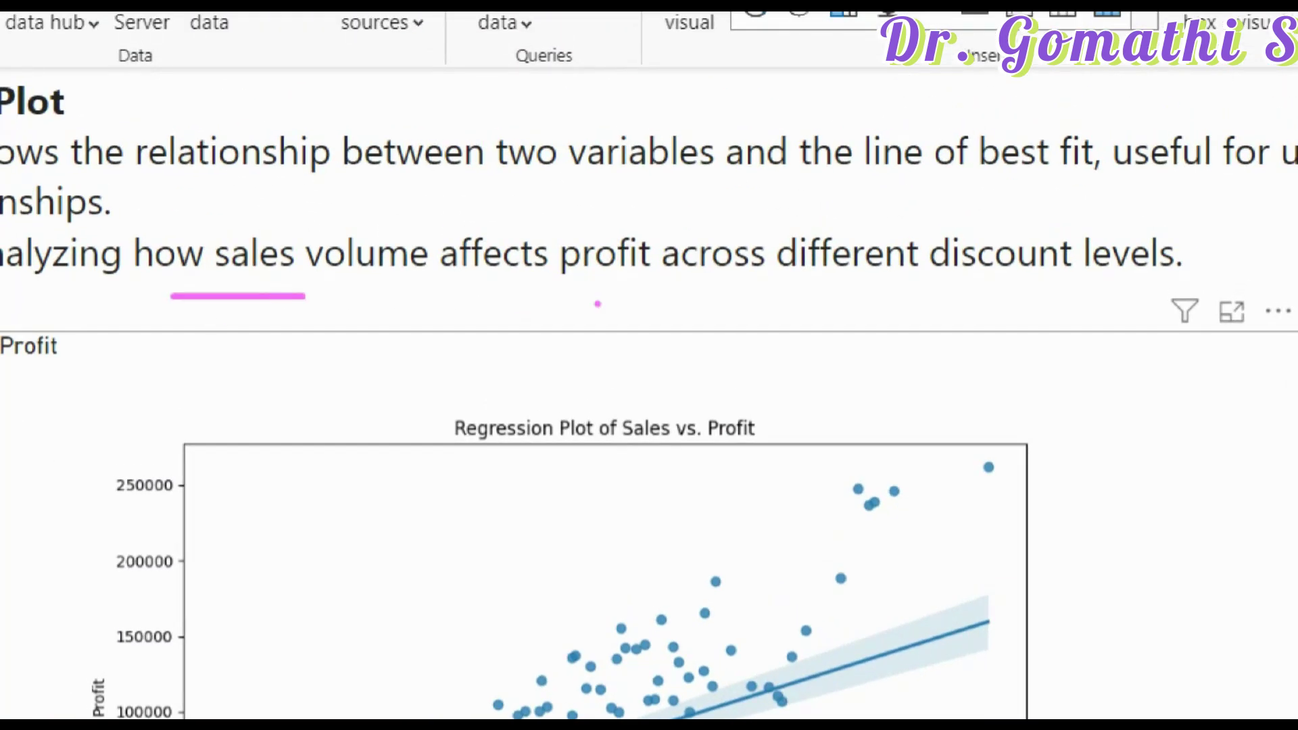
{"action": "left_click_drag", "start_coordinate": [488, 275], "coordinate": [720, 284]}
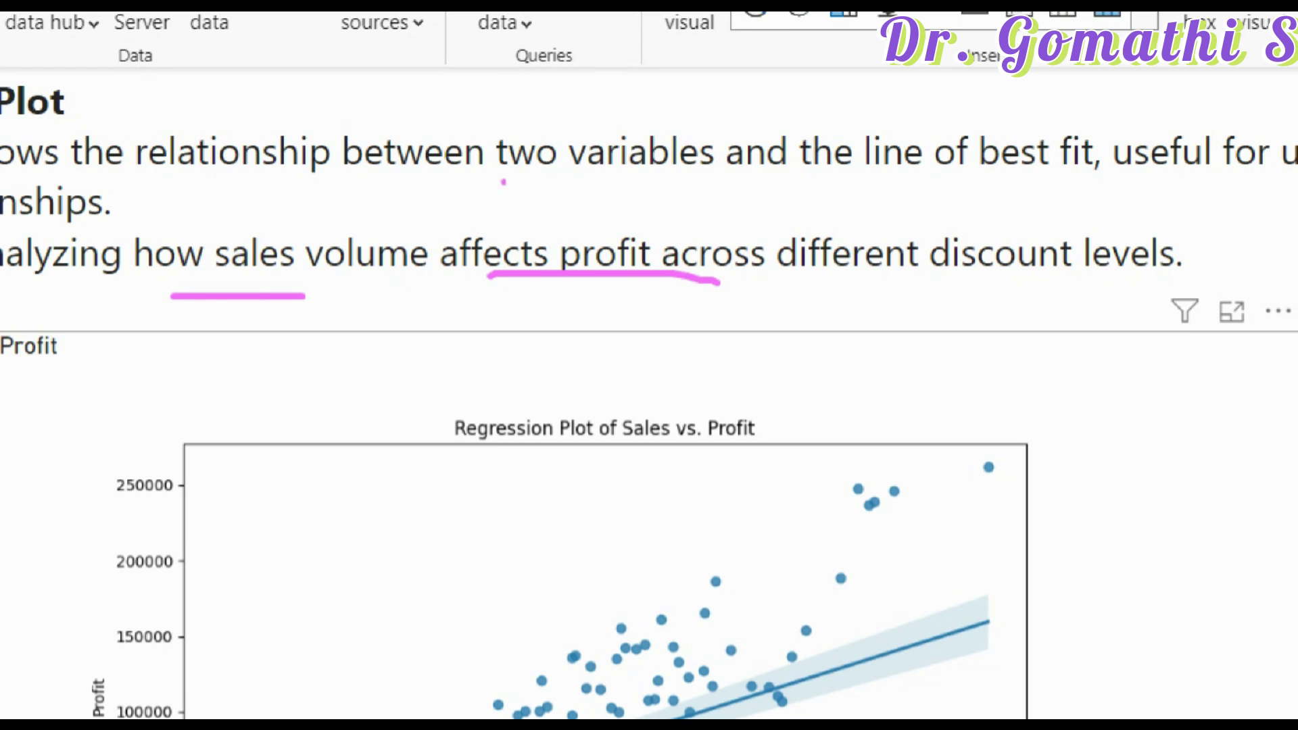
{"action": "left_click_drag", "start_coordinate": [532, 196], "coordinate": [1133, 220]}
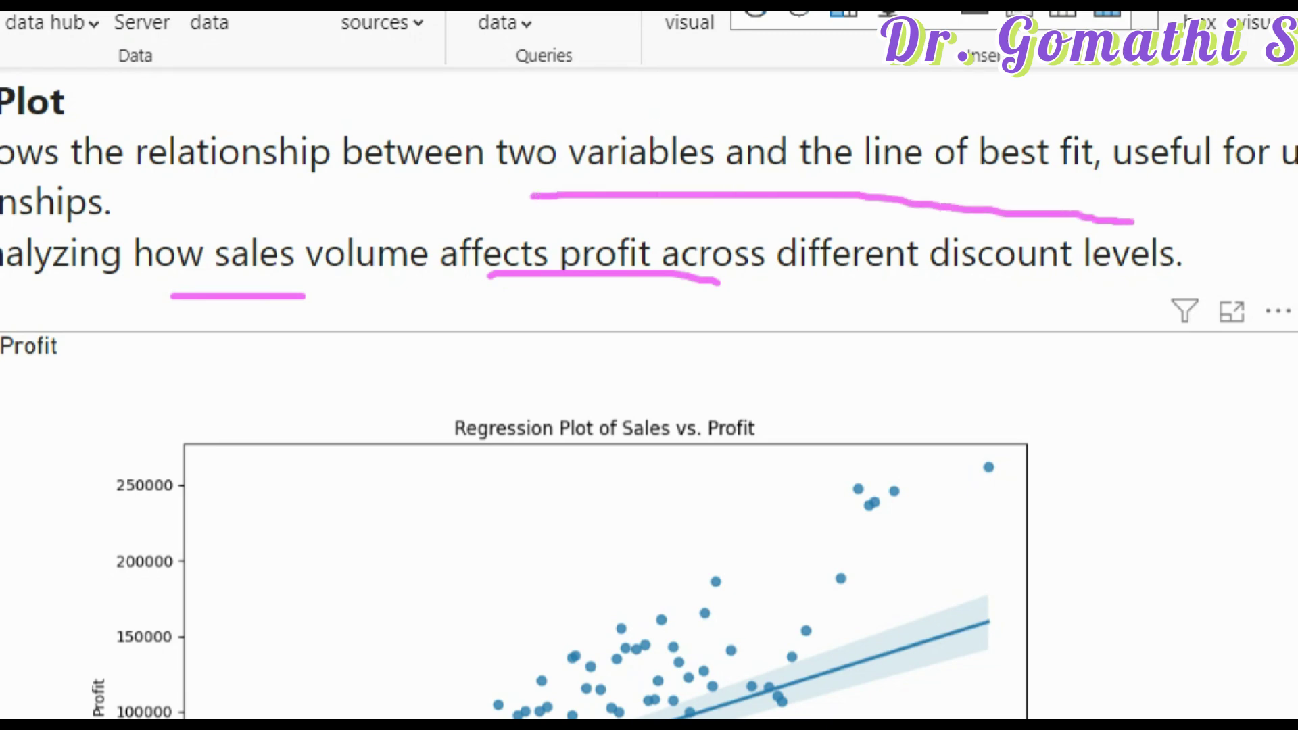
{"action": "key", "text": "Escape"}
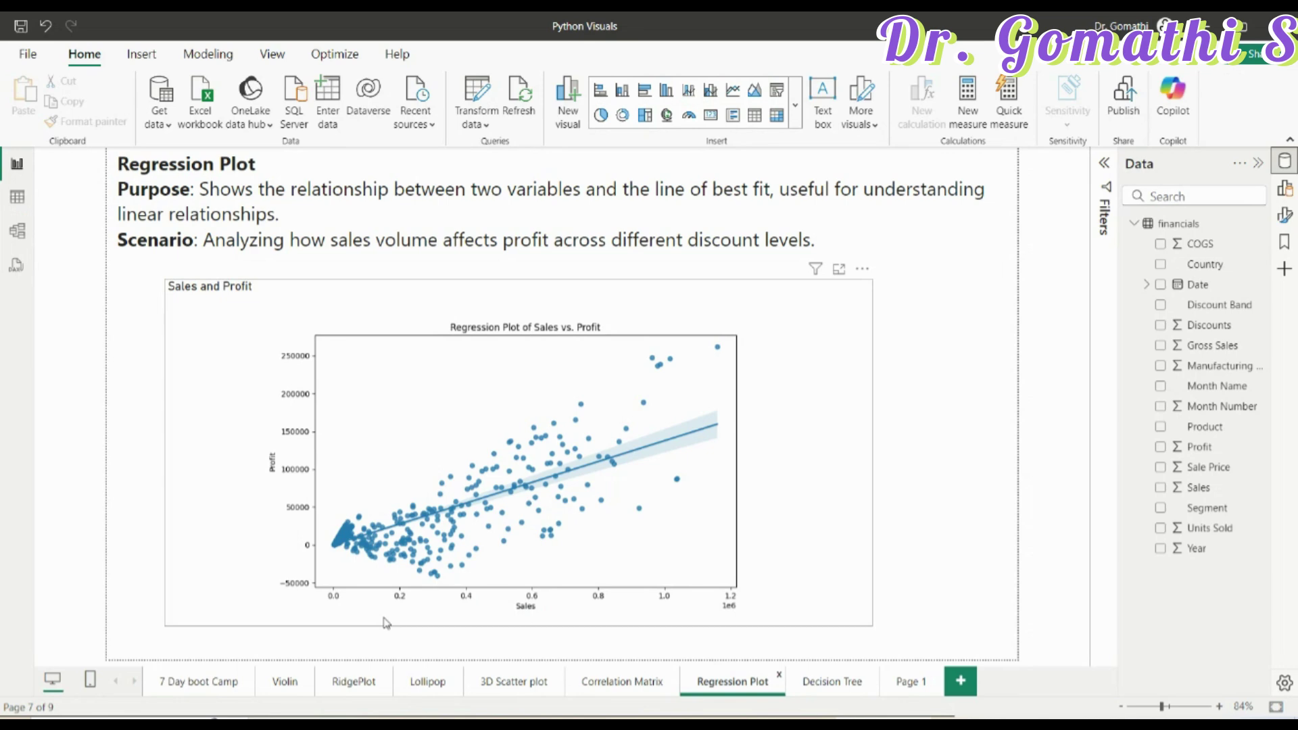
{"action": "key", "text": "ctrl+1"}
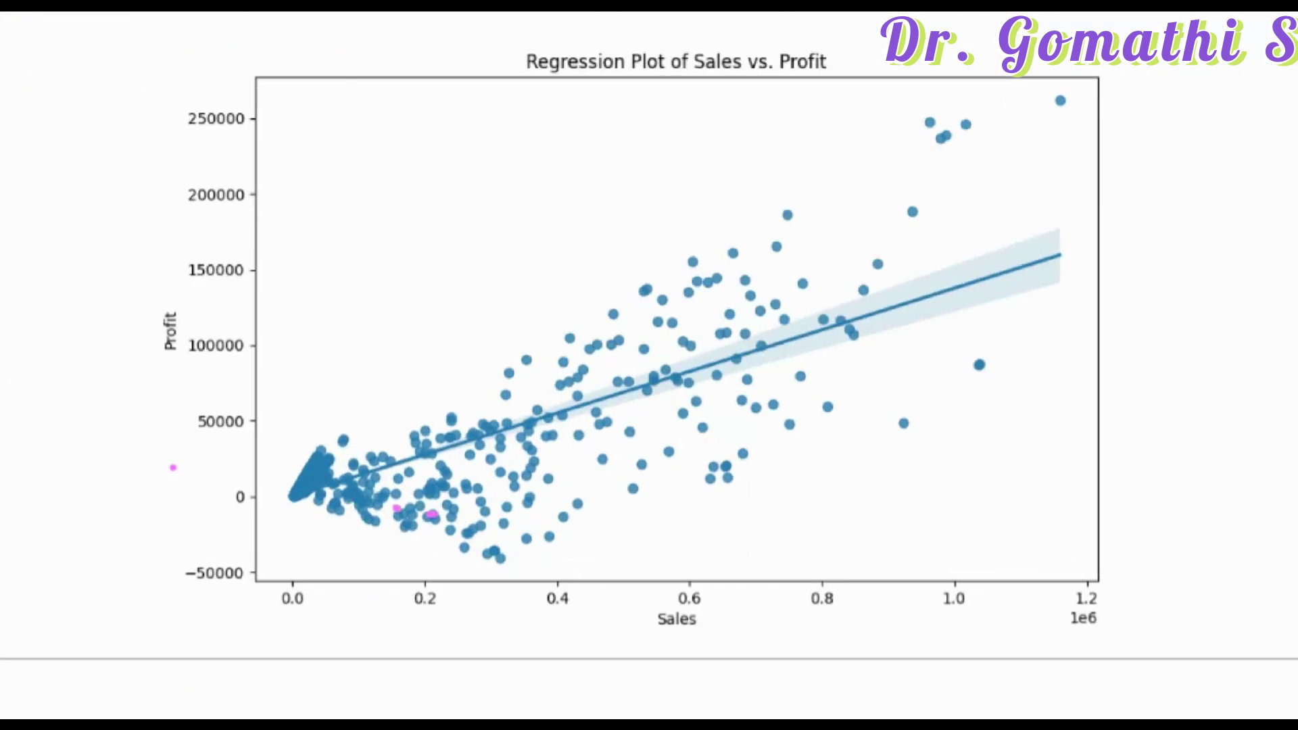
{"action": "mouse_move", "coordinate": [246, 504]}
{"action": "left_mouse_down"}
{"action": "mouse_move", "coordinate": [287, 504]}
{"action": "mouse_move", "coordinate": [889, 342]}
{"action": "mouse_move", "coordinate": [1101, 262]}
{"action": "left_mouse_up"}
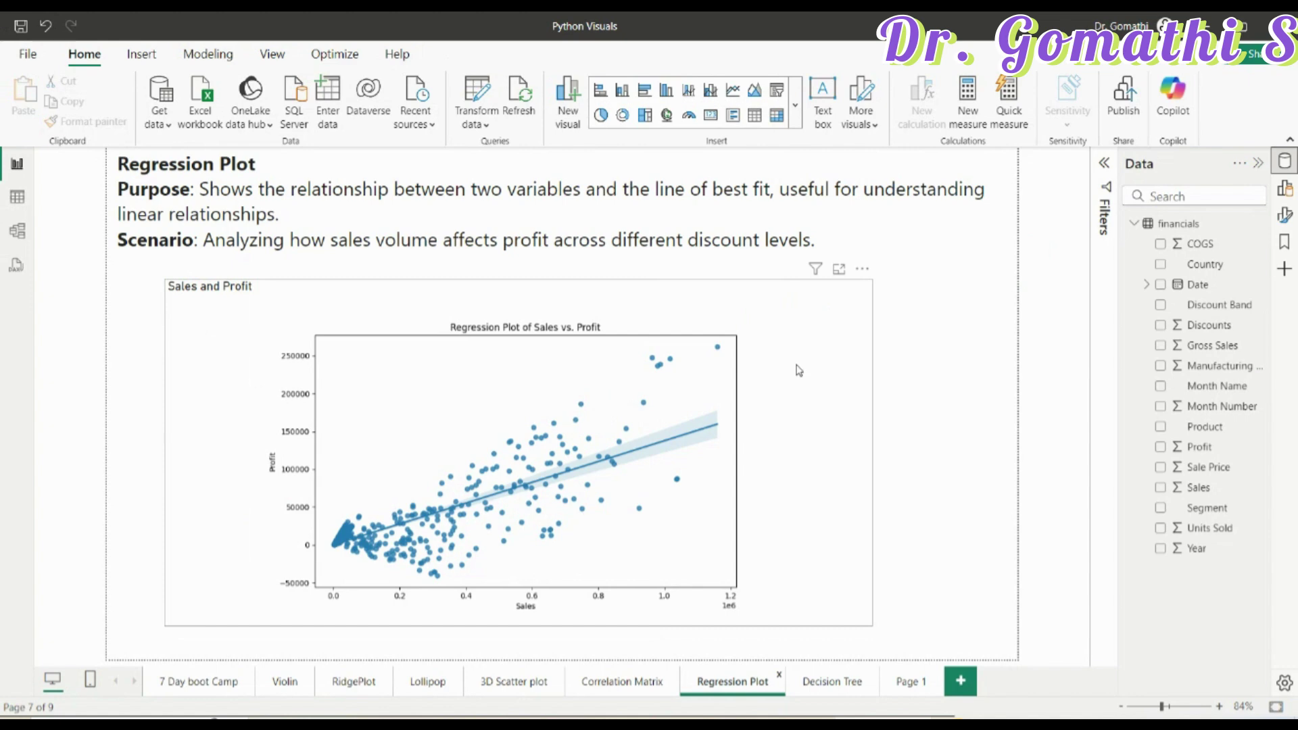
Select the Sales and Profit regression visual and expand its Python script editor to show the script from line 1
{"action": "left_click", "coordinate": [754, 375]}
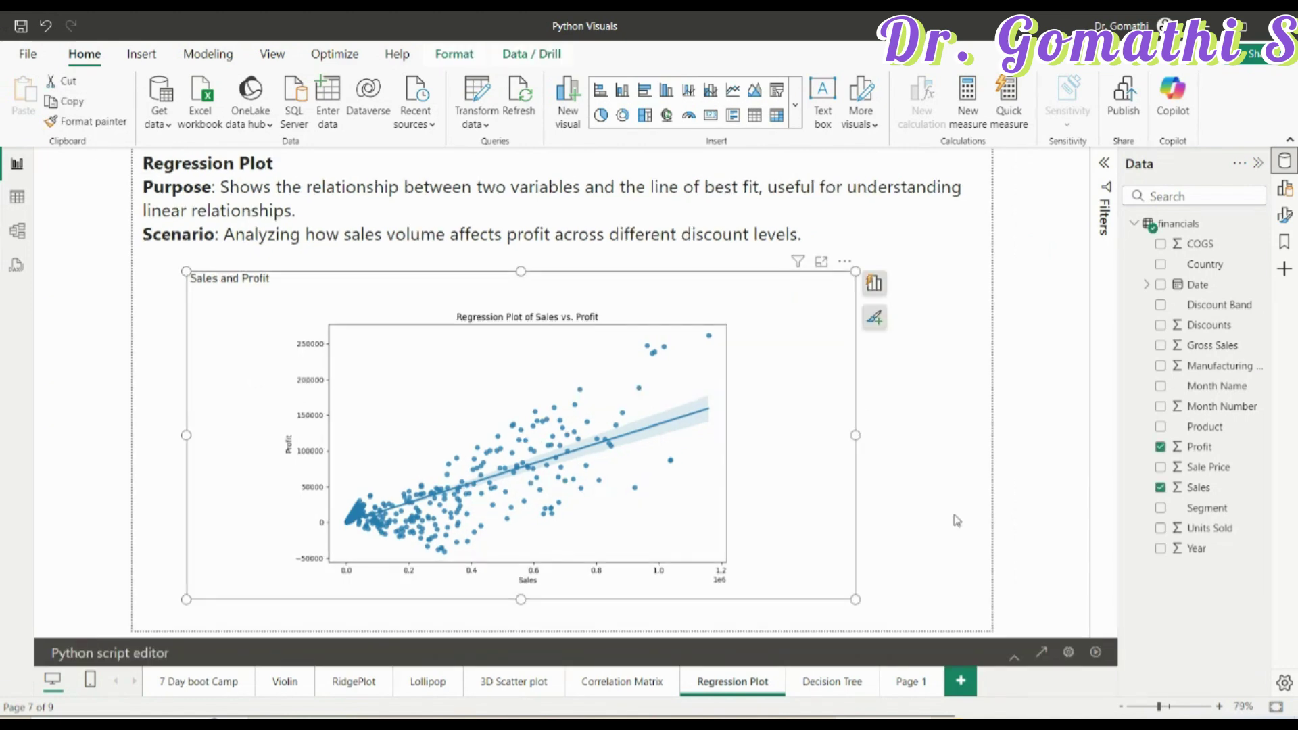
{"action": "left_click", "coordinate": [1014, 654]}
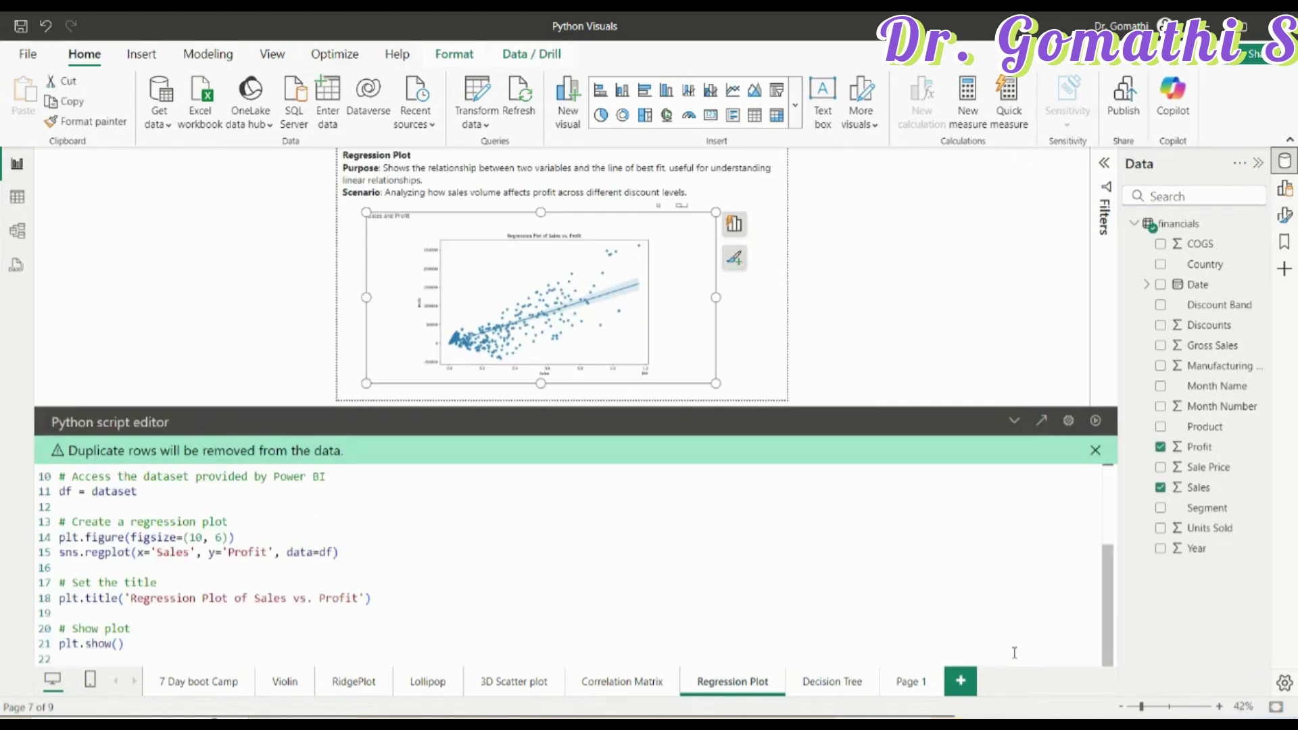
{"action": "scroll", "coordinate": [493, 618], "scroll_direction": "up", "scroll_amount": 3}
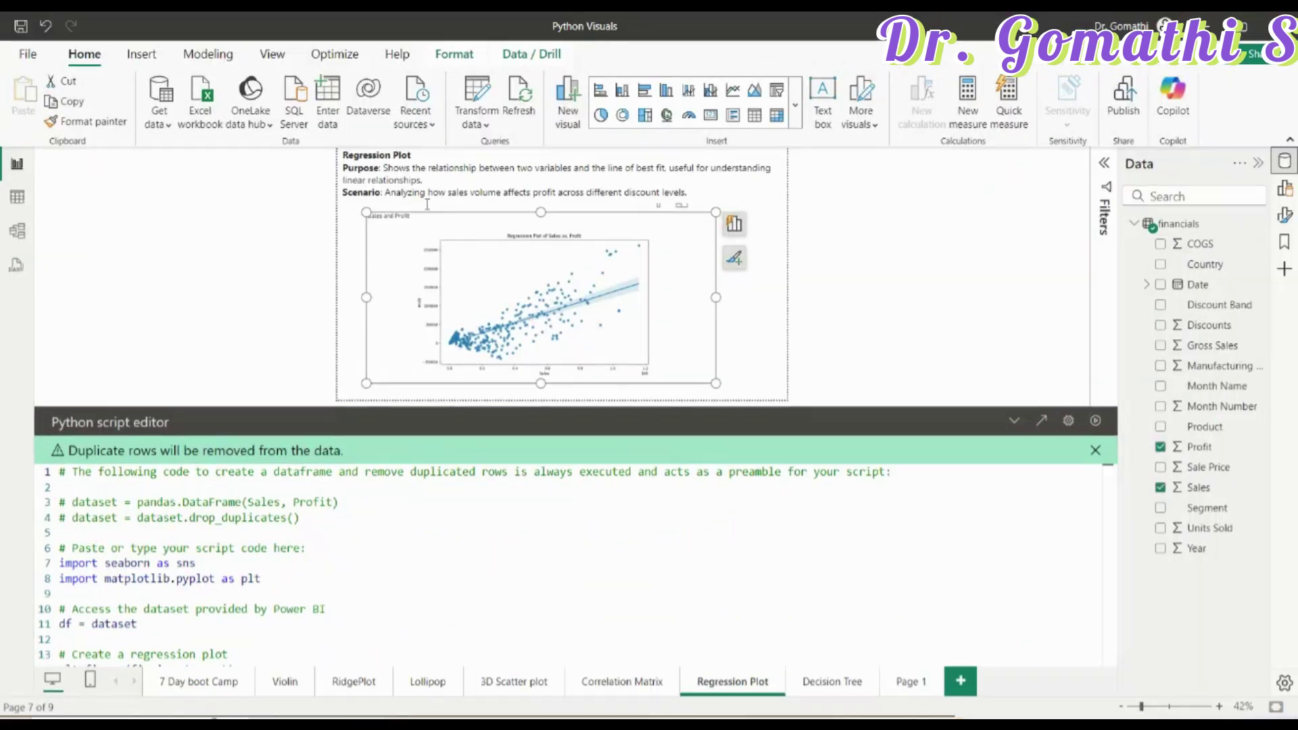
Locate the Python visual in the full gallery of visual types and close the gallery without inserting anything
{"action": "left_click", "coordinate": [796, 107]}
{"action": "scroll", "coordinate": [723, 503], "scroll_direction": "down", "scroll_amount": 3}
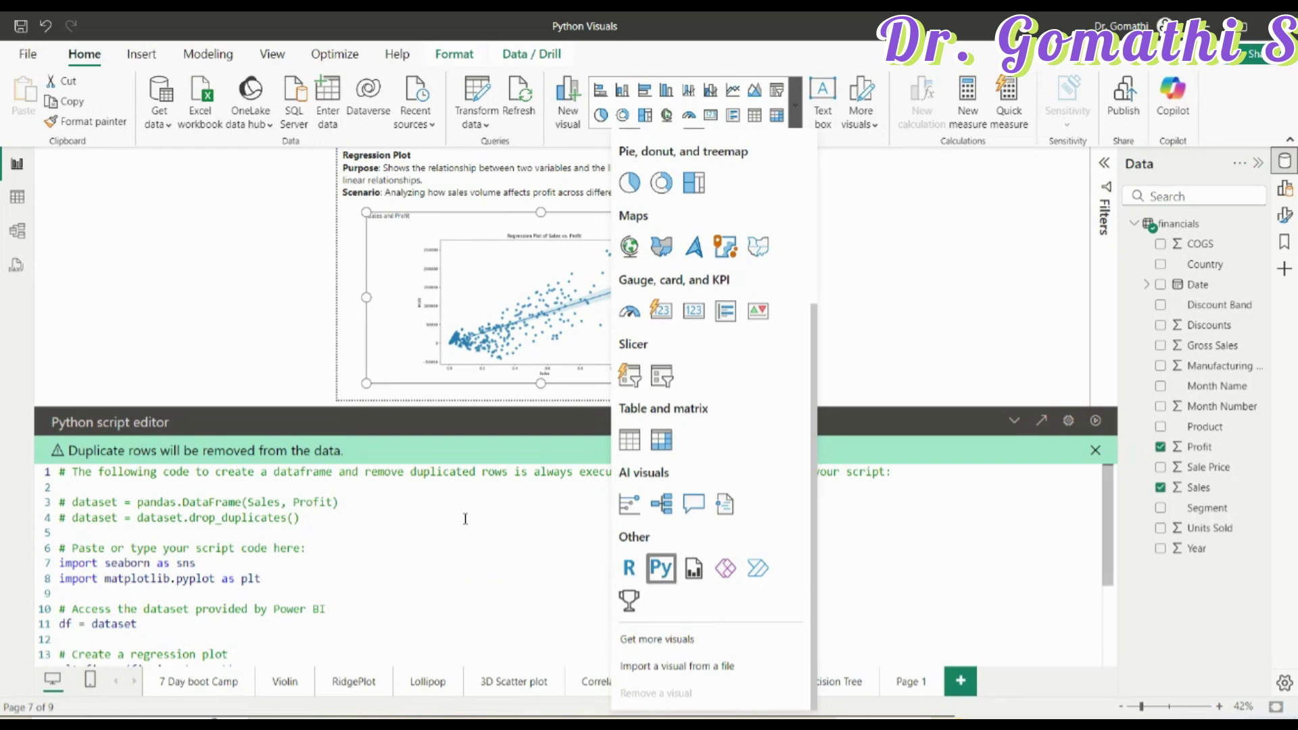
{"action": "left_click", "coordinate": [891, 308]}
{"action": "left_click", "coordinate": [770, 348]}
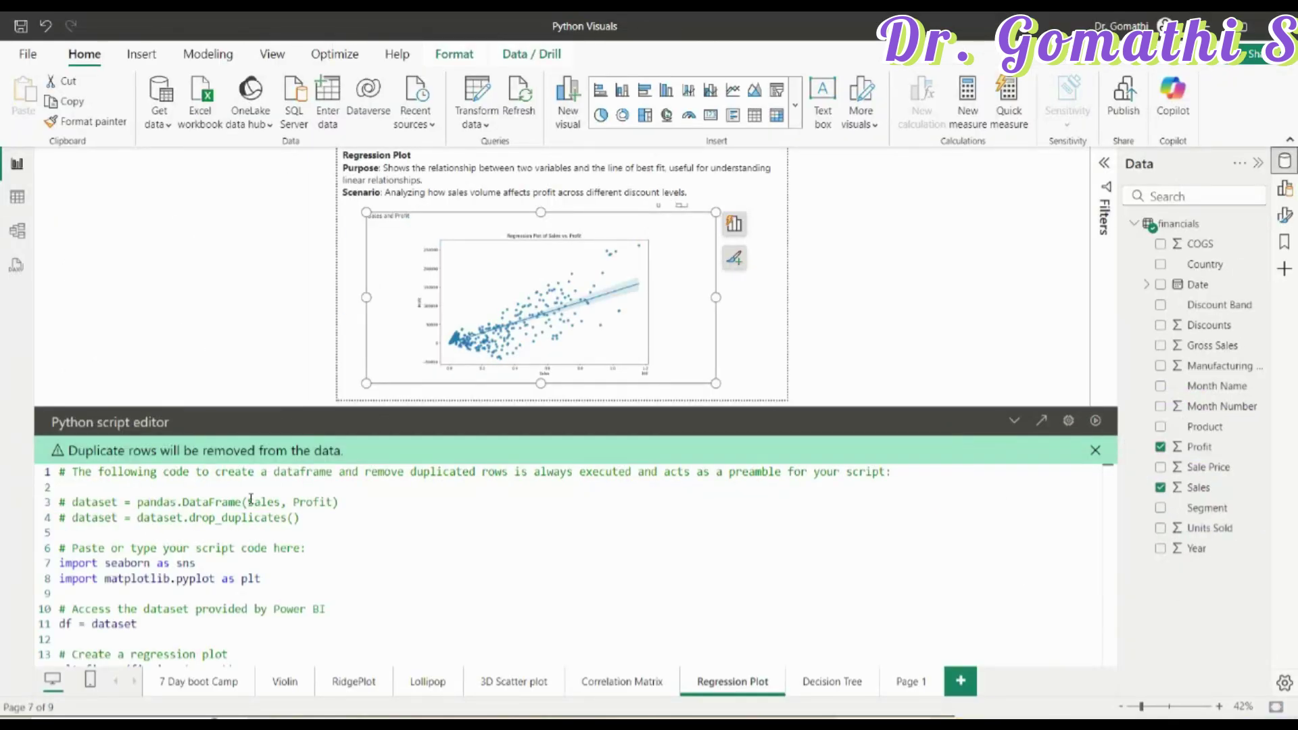
Highlight the script's comment preamble in lines 1 to 6 and underline the "Paste or type your script code here:" line
{"action": "left_click_drag", "start_coordinate": [323, 547], "coordinate": [59, 472]}
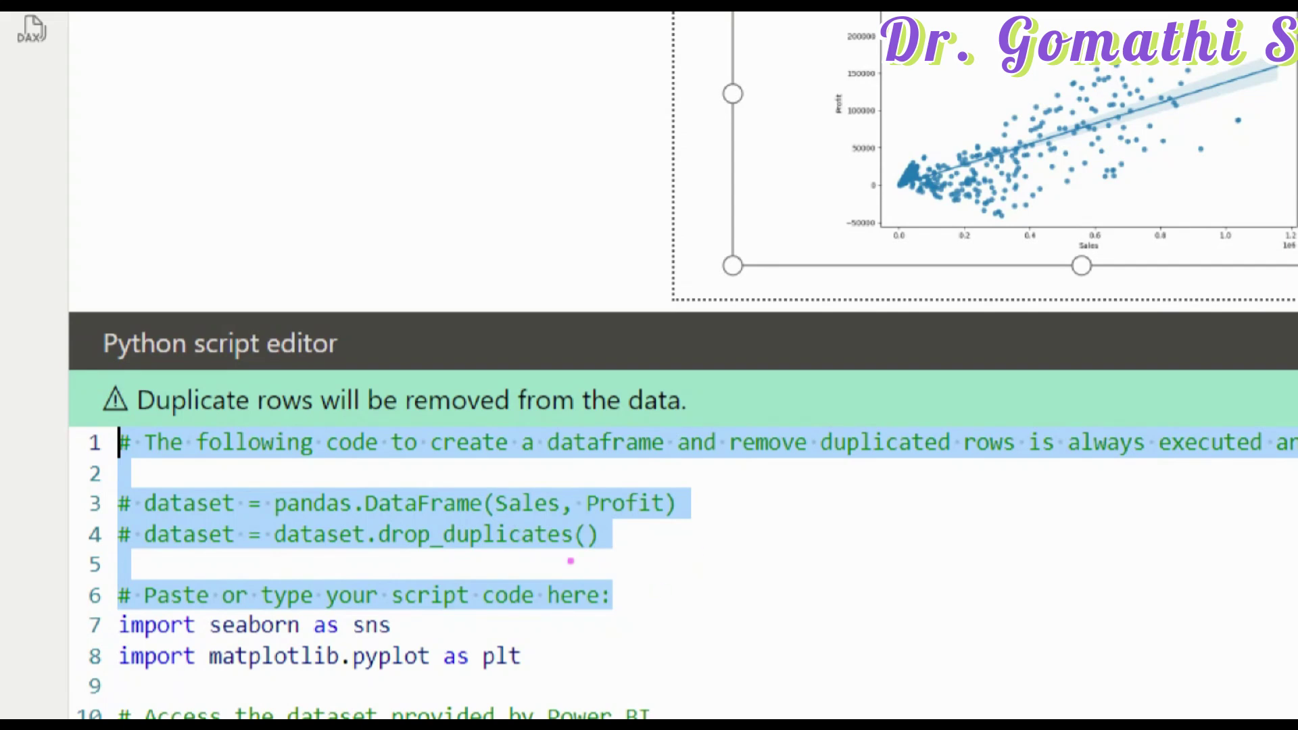
{"action": "left_click_drag", "start_coordinate": [634, 602], "coordinate": [1, 617]}
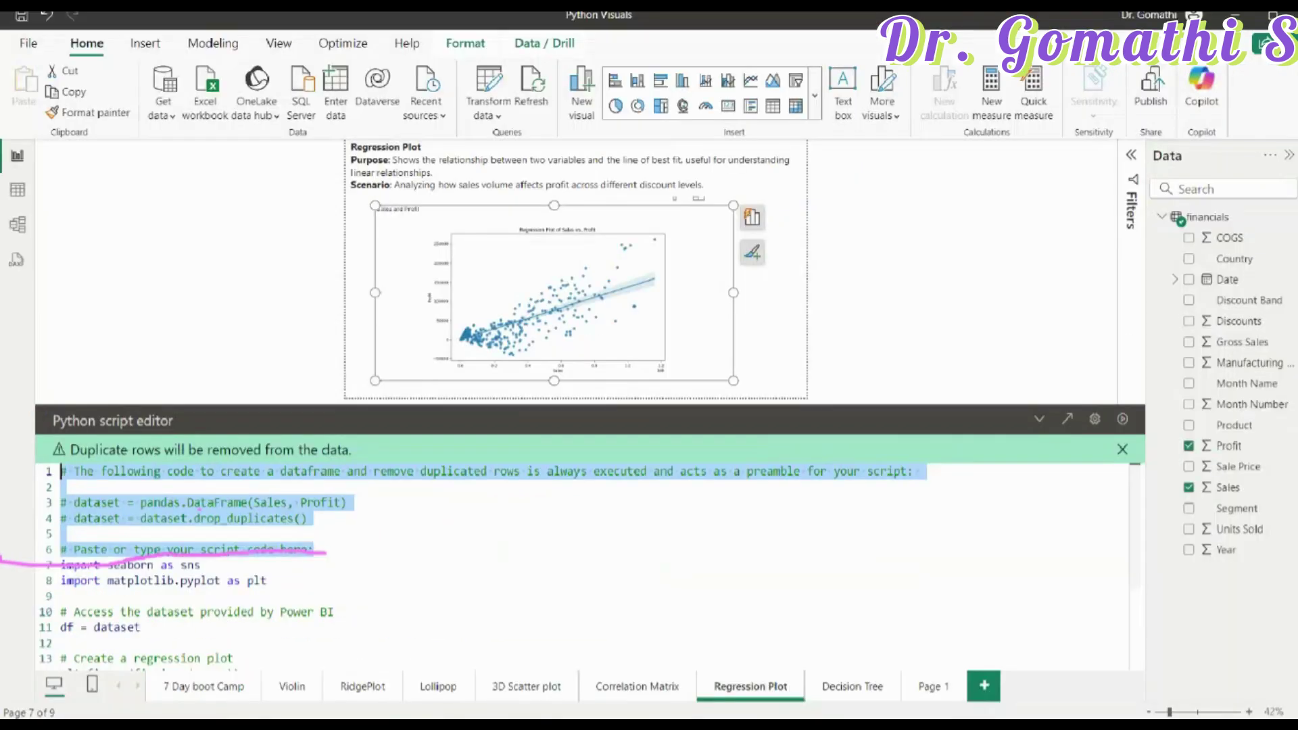
Copy the regression plot's Python code from "import seaborn as sns" on line 7 to the end of the script
{"action": "left_click", "coordinate": [375, 626]}
{"action": "scroll", "coordinate": [123, 693], "scroll_direction": "down", "scroll_amount": 1}
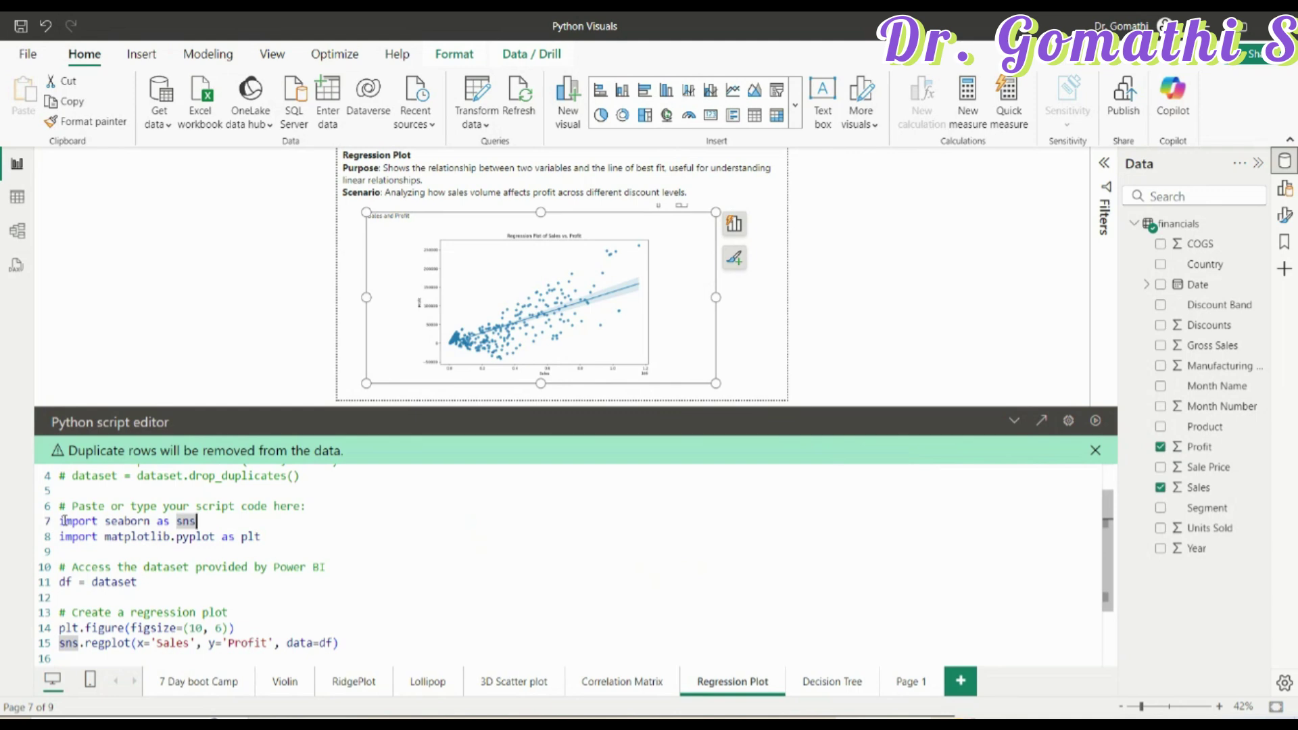
{"action": "left_click", "coordinate": [55, 522]}
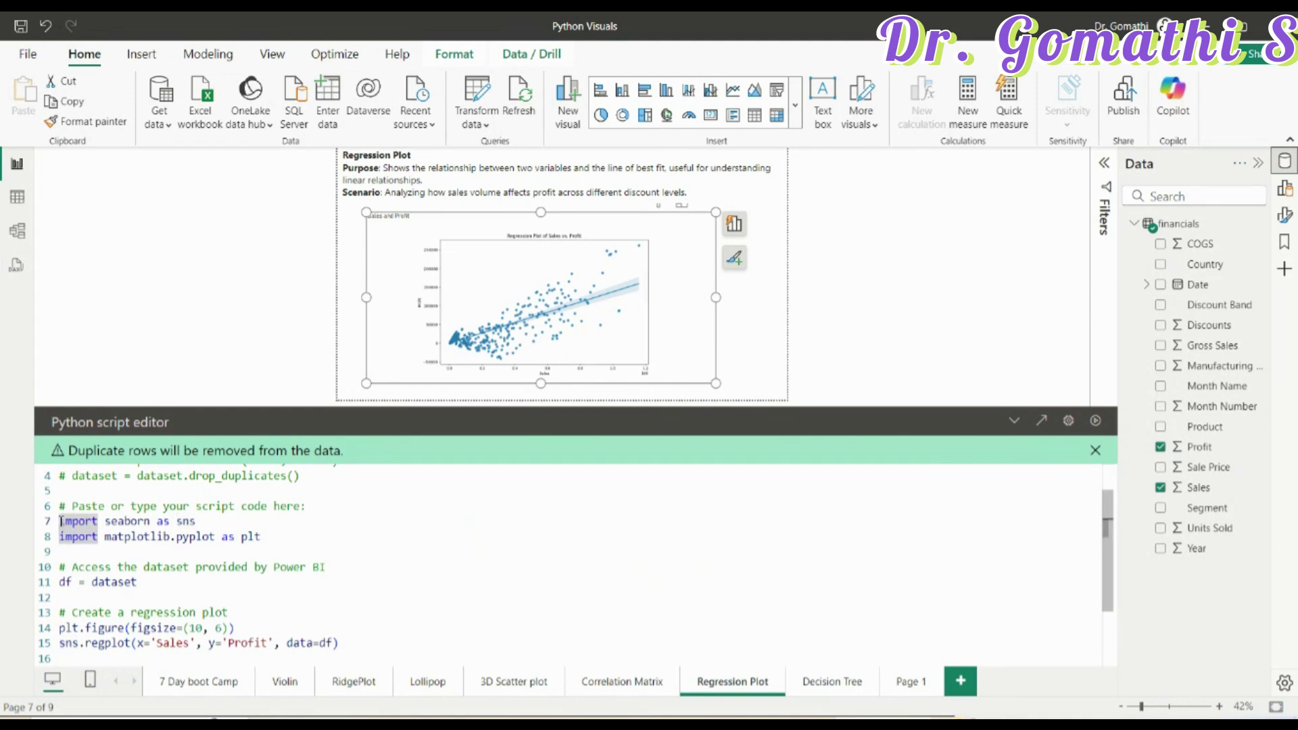
{"action": "left_click_drag", "start_coordinate": [57, 522], "coordinate": [389, 678]}
{"action": "key", "text": "ctrl+c"}
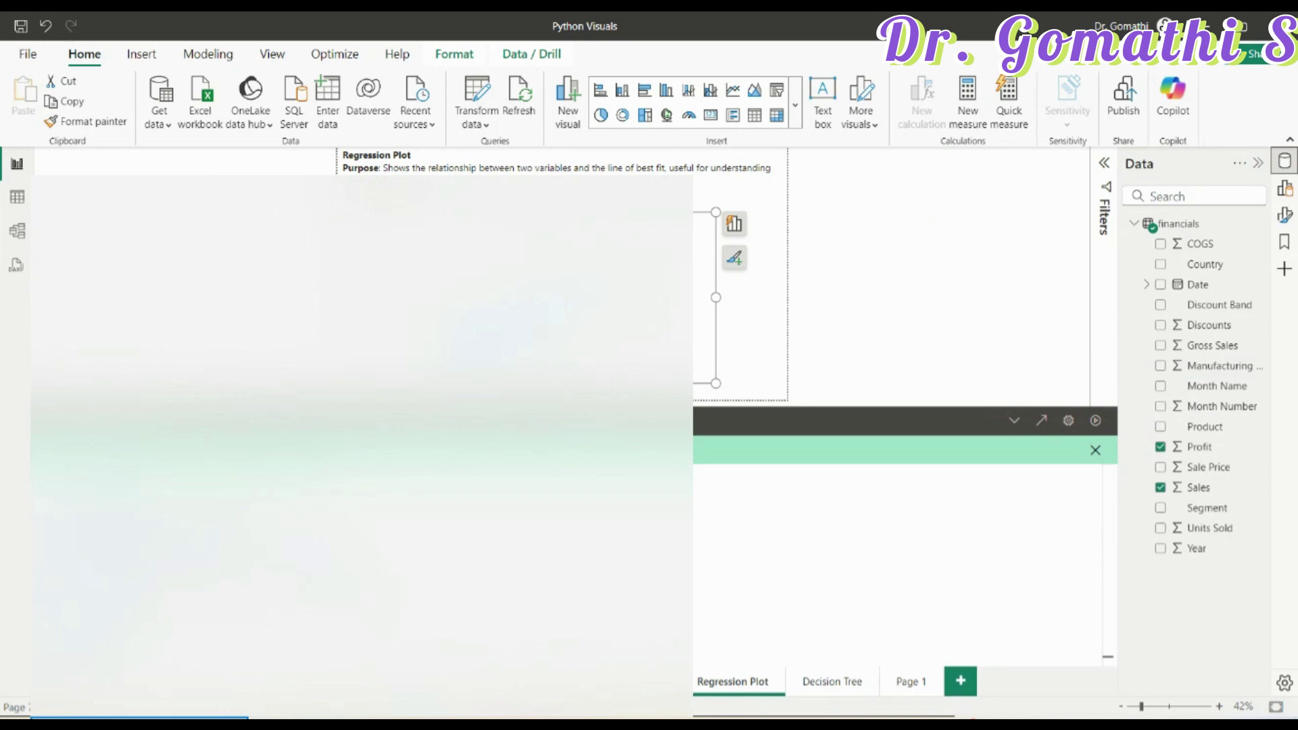
Switch to Notepad and paste the copied regression plot code into a new untitled document
{"action": "type", "text": "note"}
{"action": "key", "text": "Escape"}
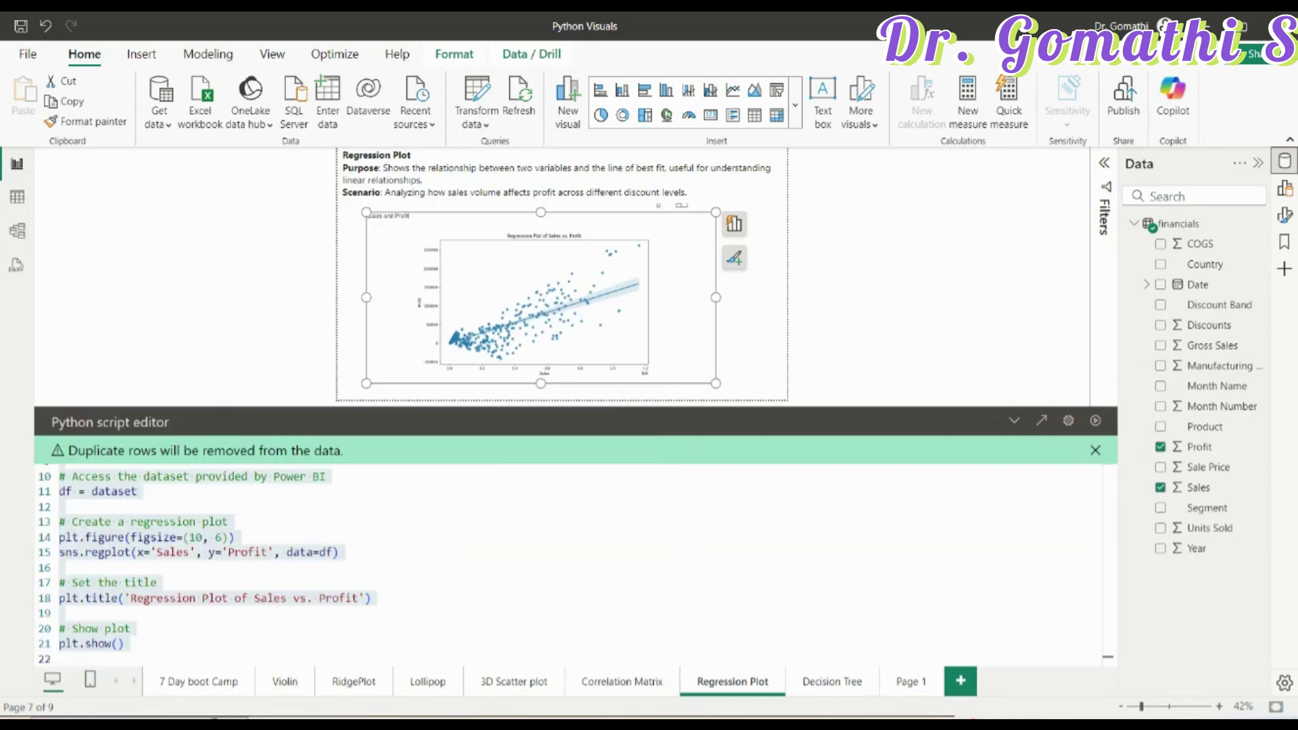
{"action": "key", "text": "ctrl+v"}
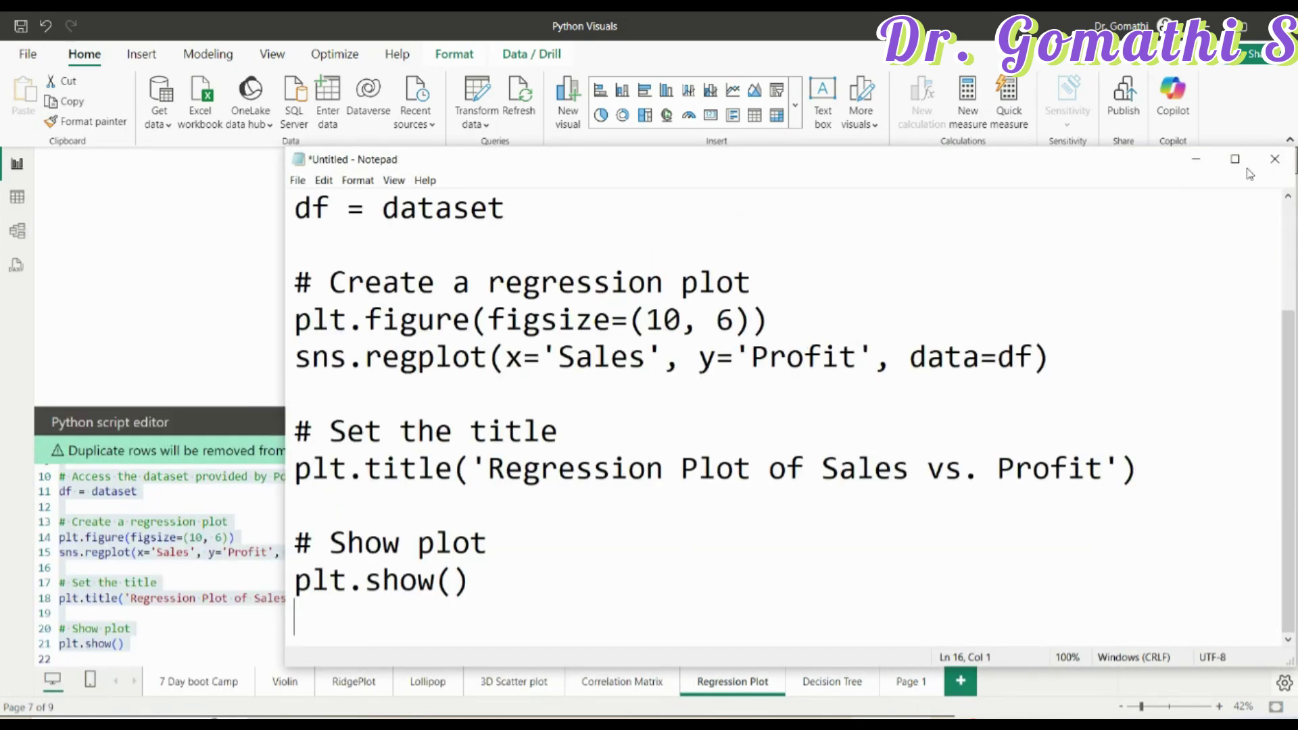
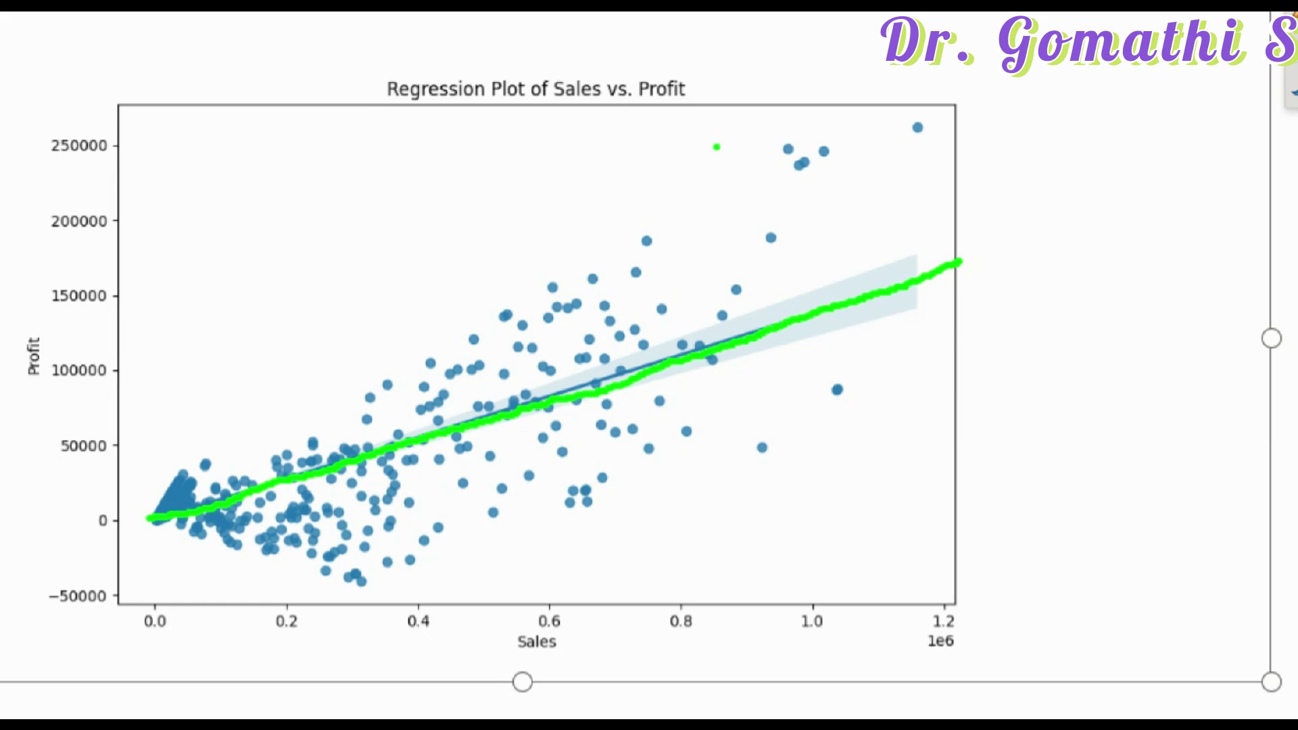
Clear the green line, trace both edges of the regression plot's shaded band in pink, and circle the outlying high-profit points
{"action": "key", "text": "ctrl+l"}
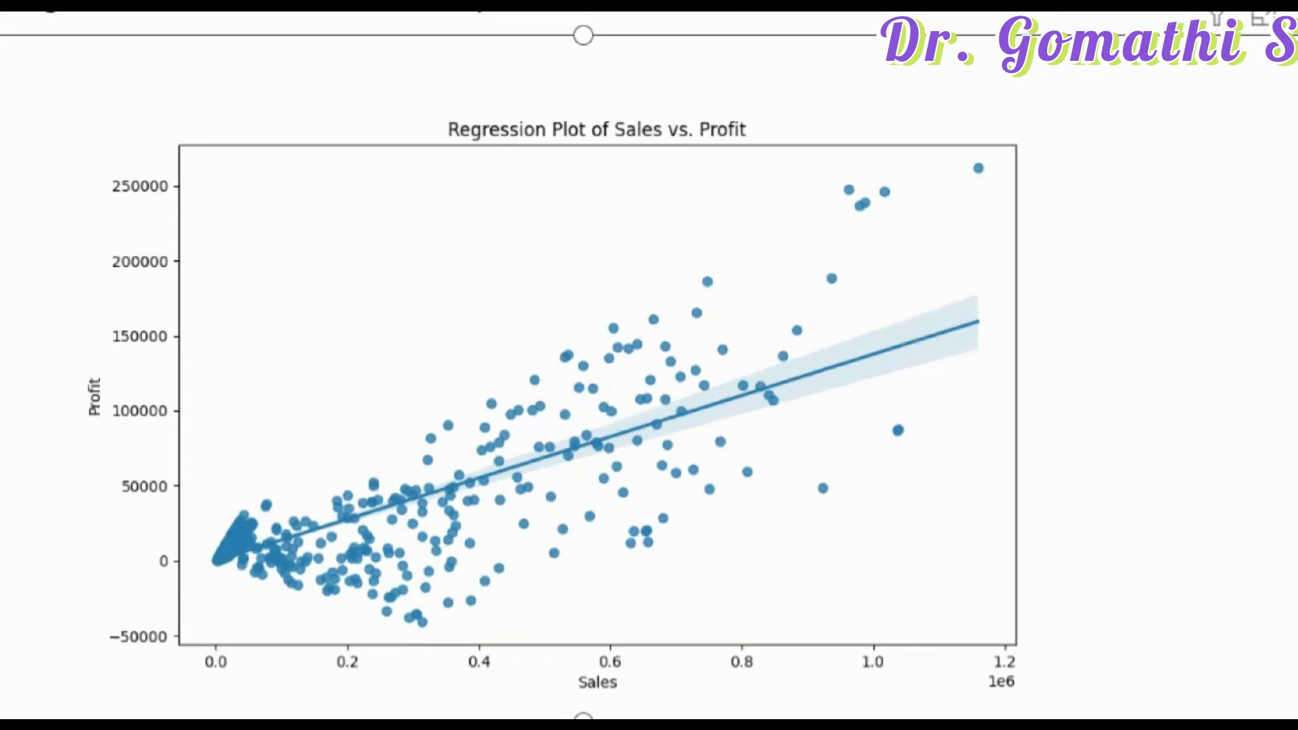
{"action": "key", "text": "p"}
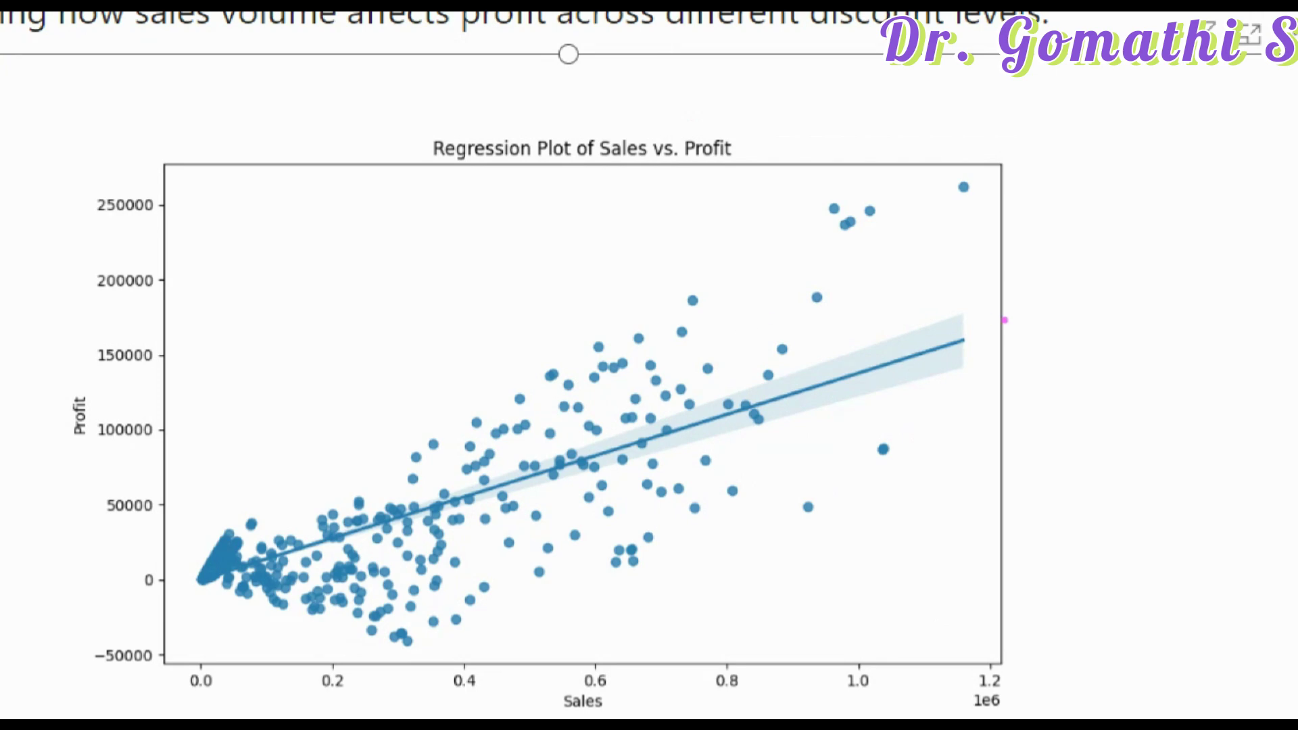
{"action": "mouse_move", "coordinate": [938, 317]}
{"action": "left_mouse_down"}
{"action": "mouse_move", "coordinate": [962, 313]}
{"action": "mouse_move", "coordinate": [786, 368]}
{"action": "left_mouse_up"}
{"action": "left_click_drag", "start_coordinate": [960, 369], "coordinate": [812, 413]}
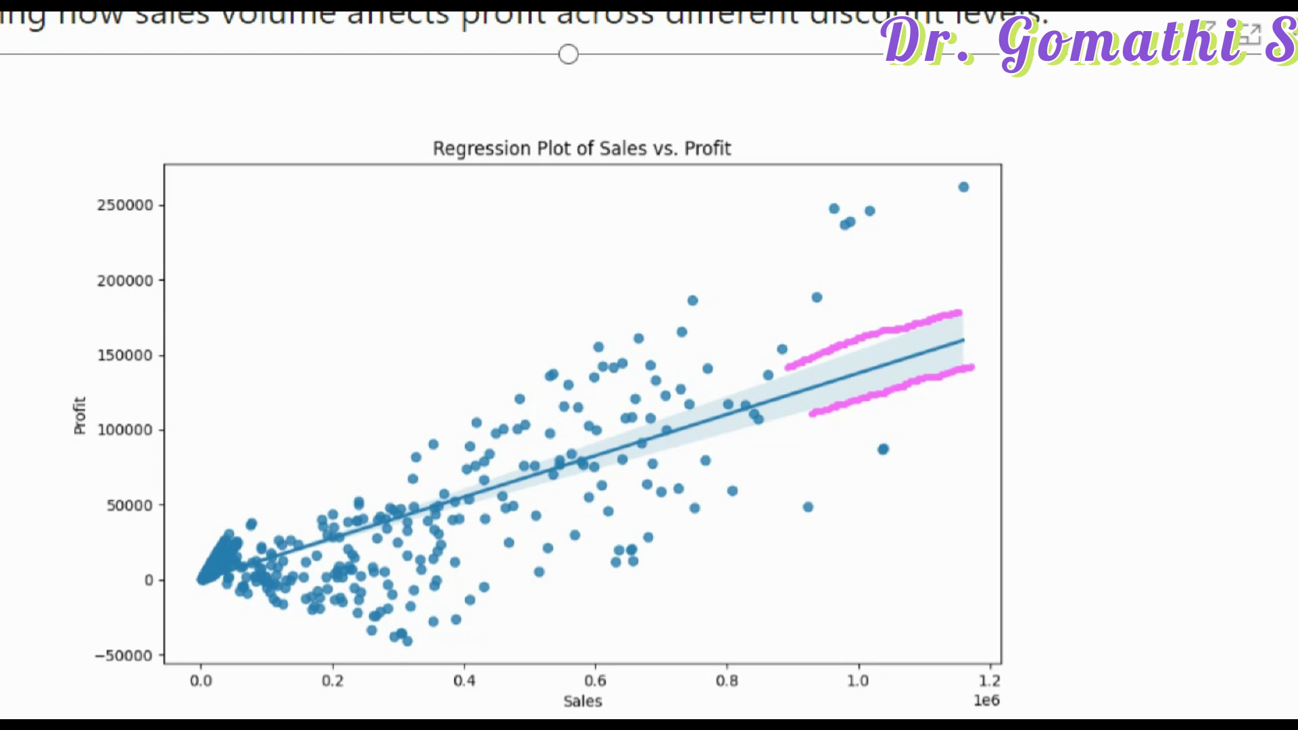
{"action": "mouse_move", "coordinate": [949, 162]}
{"action": "left_mouse_down"}
{"action": "mouse_move", "coordinate": [982, 167]}
{"action": "mouse_move", "coordinate": [972, 211]}
{"action": "mouse_move", "coordinate": [1009, 146]}
{"action": "mouse_move", "coordinate": [930, 151]}
{"action": "left_mouse_up"}
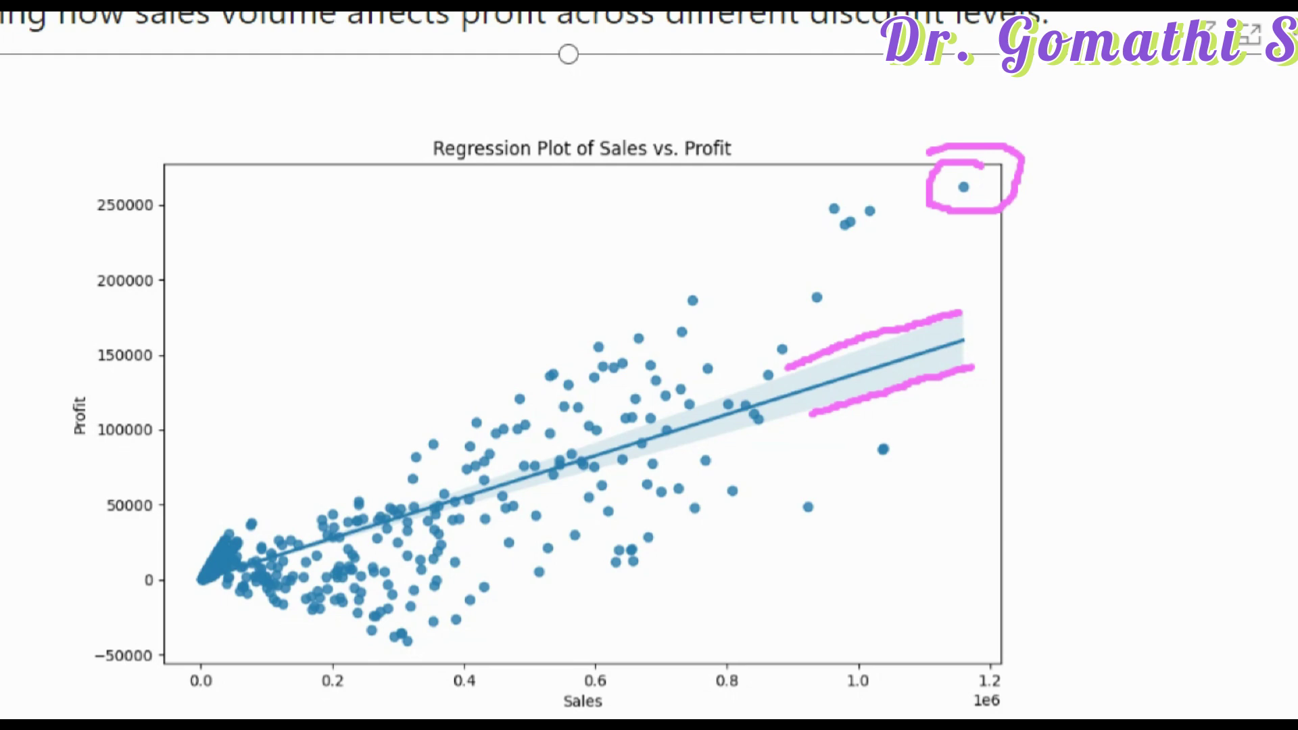
{"action": "mouse_move", "coordinate": [906, 182]}
{"action": "left_mouse_down"}
{"action": "mouse_move", "coordinate": [784, 226]}
{"action": "mouse_move", "coordinate": [950, 198]}
{"action": "mouse_move", "coordinate": [868, 161]}
{"action": "left_mouse_up"}
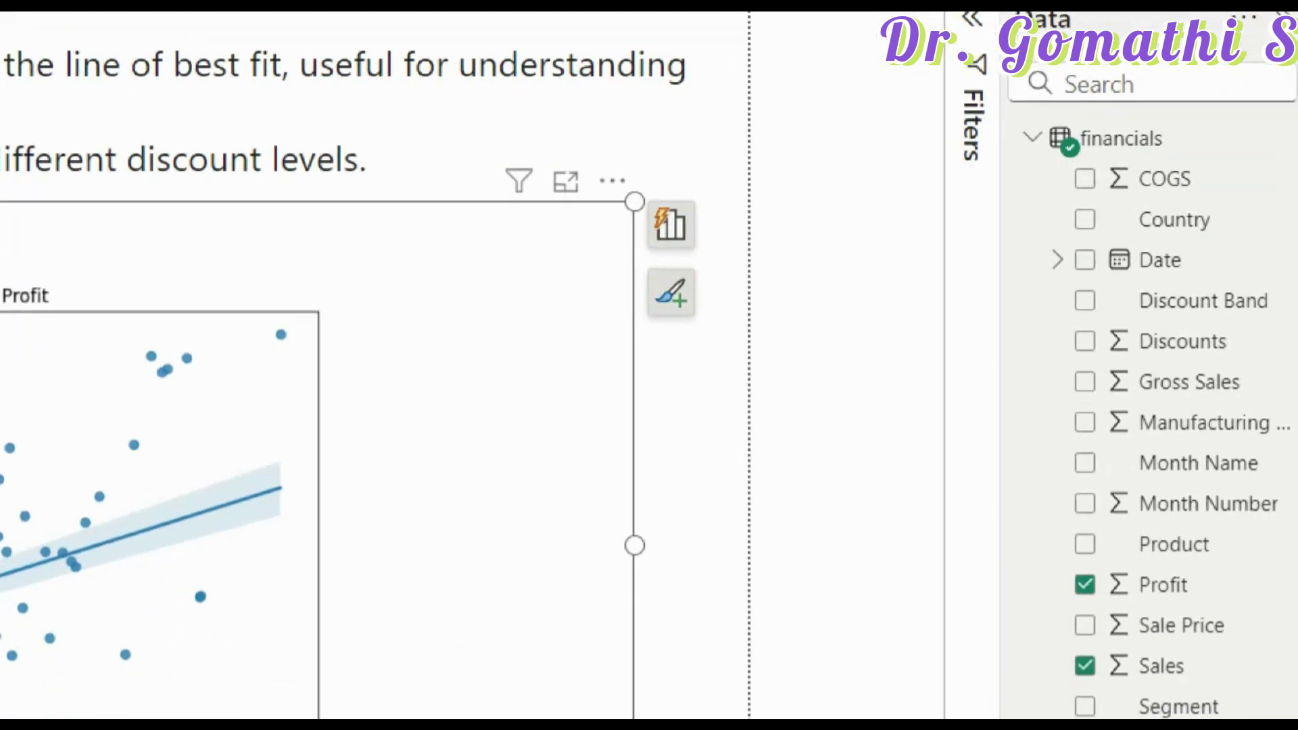
Underline the COGS, Profit and Sales fields of the financials table in pink, scribble beside the field list, and leave drawing mode
{"action": "left_click_drag", "start_coordinate": [1015, 173], "coordinate": [1216, 160]}
{"action": "mouse_move", "coordinate": [826, 201]}
{"action": "left_mouse_down"}
{"action": "mouse_move", "coordinate": [728, 227]}
{"action": "mouse_move", "coordinate": [888, 279]}
{"action": "left_mouse_up"}
{"action": "mouse_move", "coordinate": [901, 388]}
{"action": "left_mouse_down"}
{"action": "mouse_move", "coordinate": [883, 408]}
{"action": "mouse_move", "coordinate": [1047, 447]}
{"action": "left_mouse_up"}
{"action": "mouse_move", "coordinate": [843, 534]}
{"action": "left_mouse_down"}
{"action": "mouse_move", "coordinate": [735, 594]}
{"action": "mouse_move", "coordinate": [749, 610]}
{"action": "left_mouse_up"}
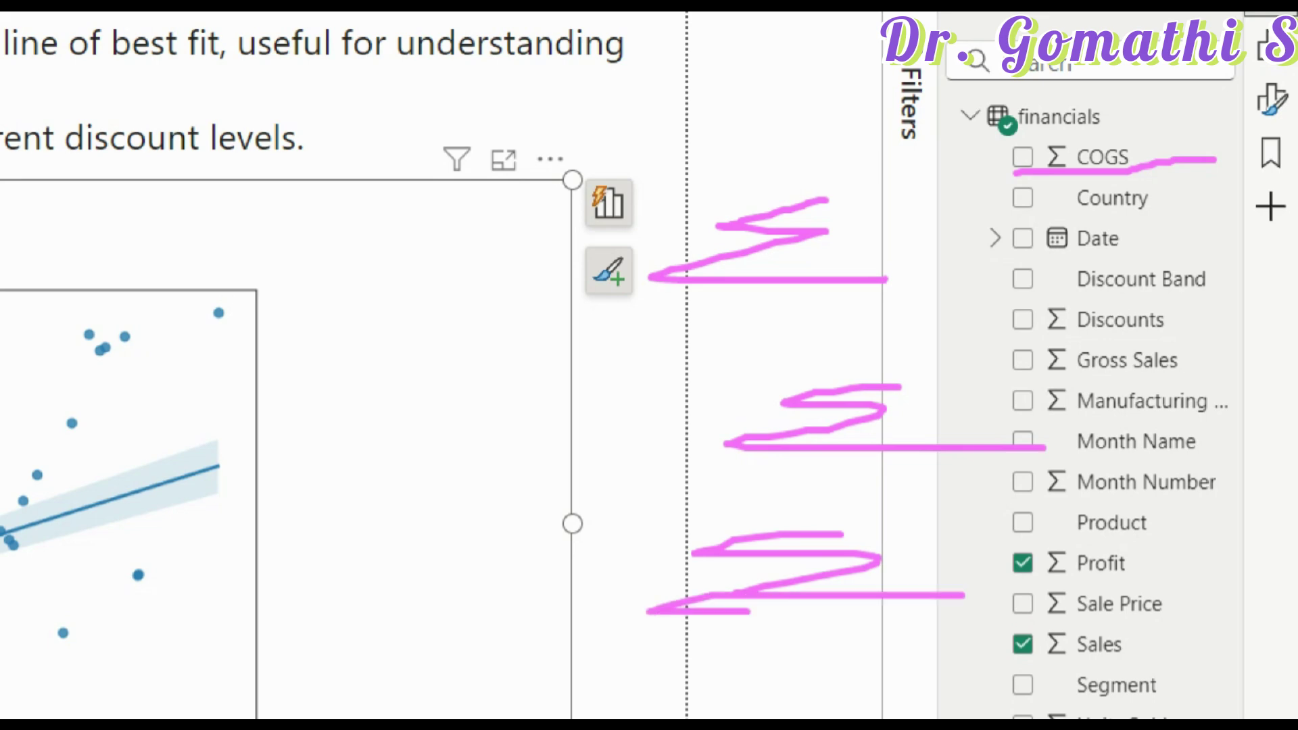
{"action": "left_click_drag", "start_coordinate": [1031, 579], "coordinate": [1205, 576]}
{"action": "left_click", "coordinate": [1006, 670]}
{"action": "left_click_drag", "start_coordinate": [1006, 669], "coordinate": [1223, 660]}
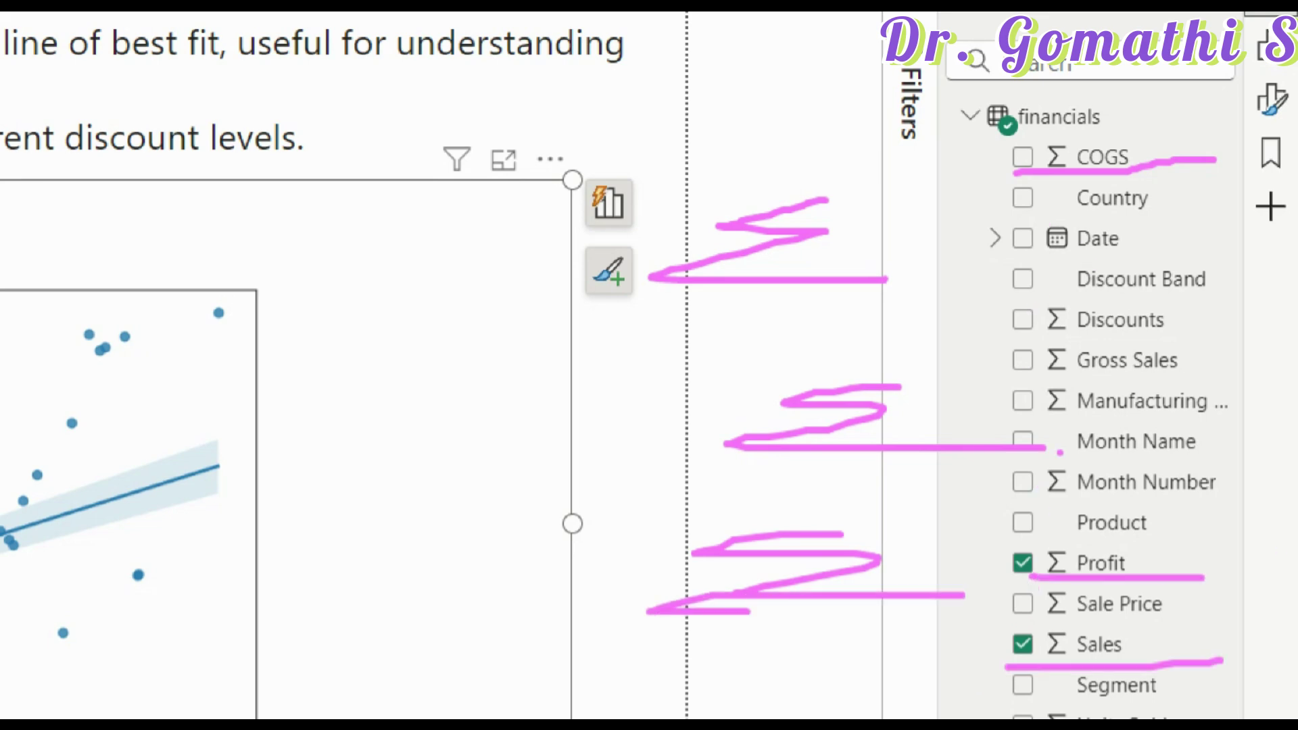
{"action": "key", "text": "Escape"}
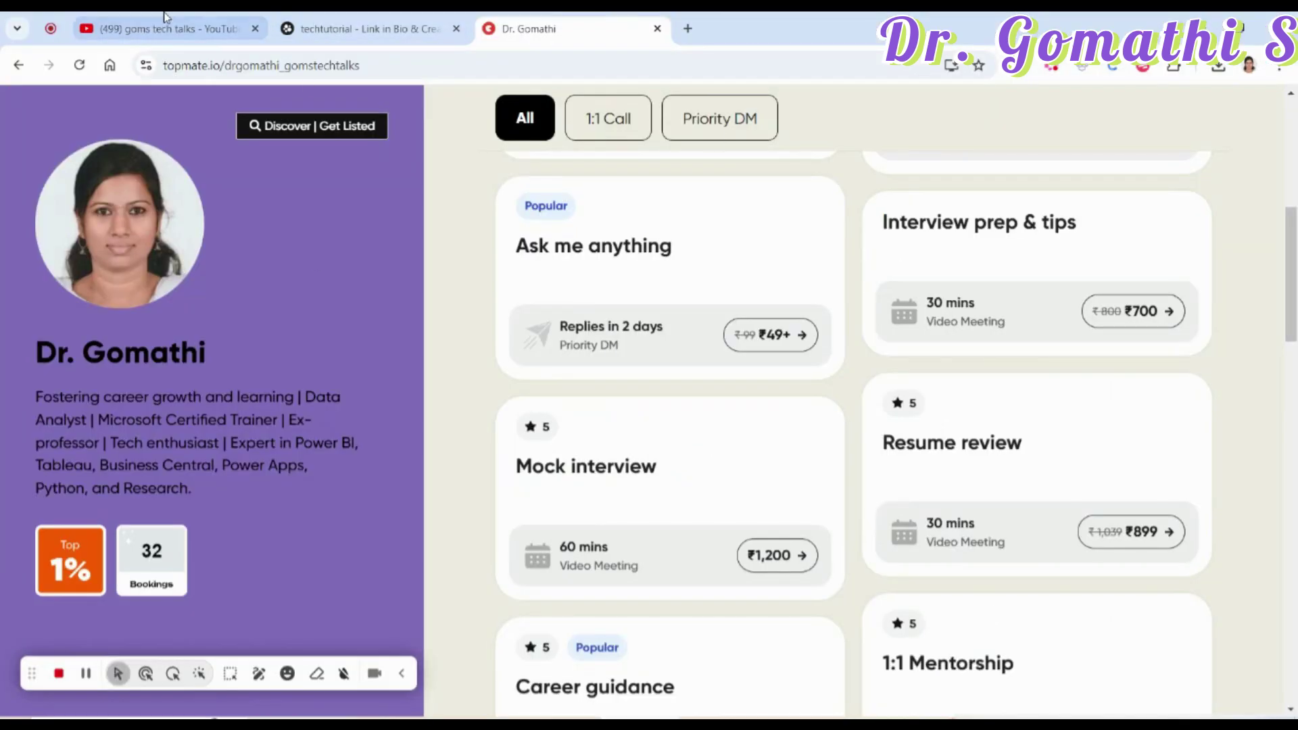
Switch to the goms tech talks YouTube page in the browser to show the channel's playlists
{"action": "left_click", "coordinate": [162, 29]}
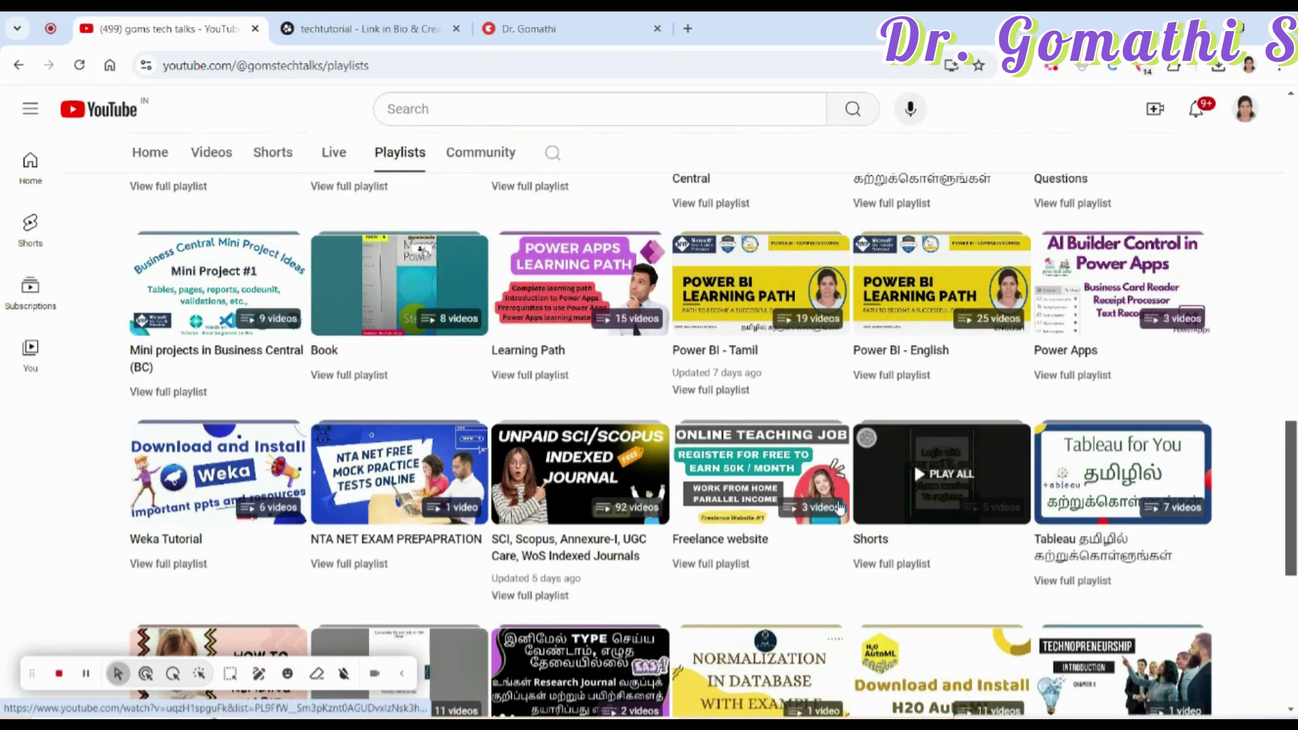